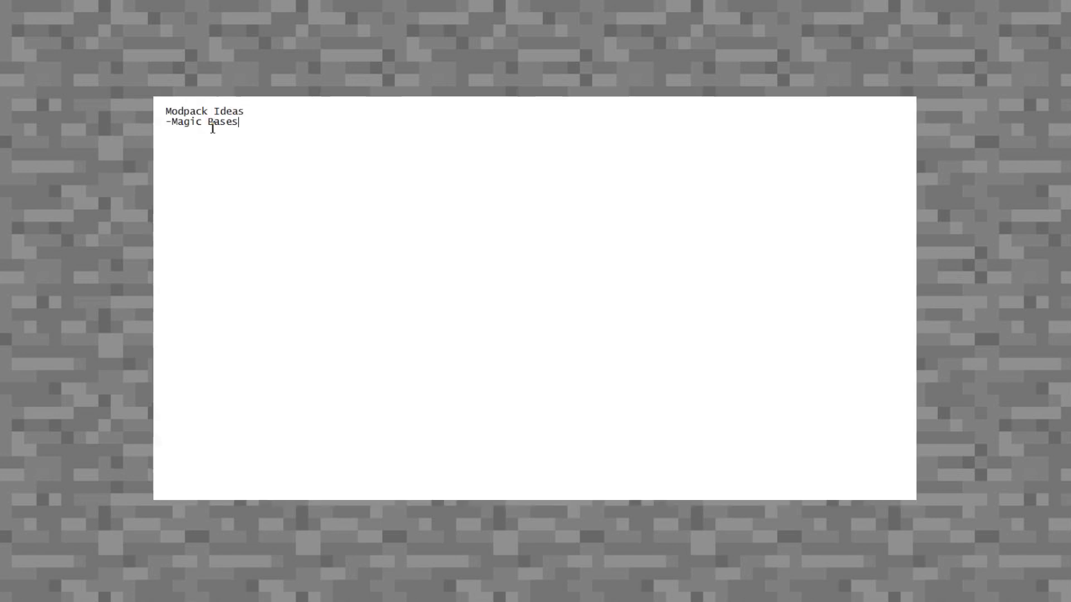
# Add '-Adventure Ideas' and '-Quest Mode' as new lines in the Modpack Ideas list.
pyautogui.press('Return')
pyautogui.write('-Adventure Ideas')
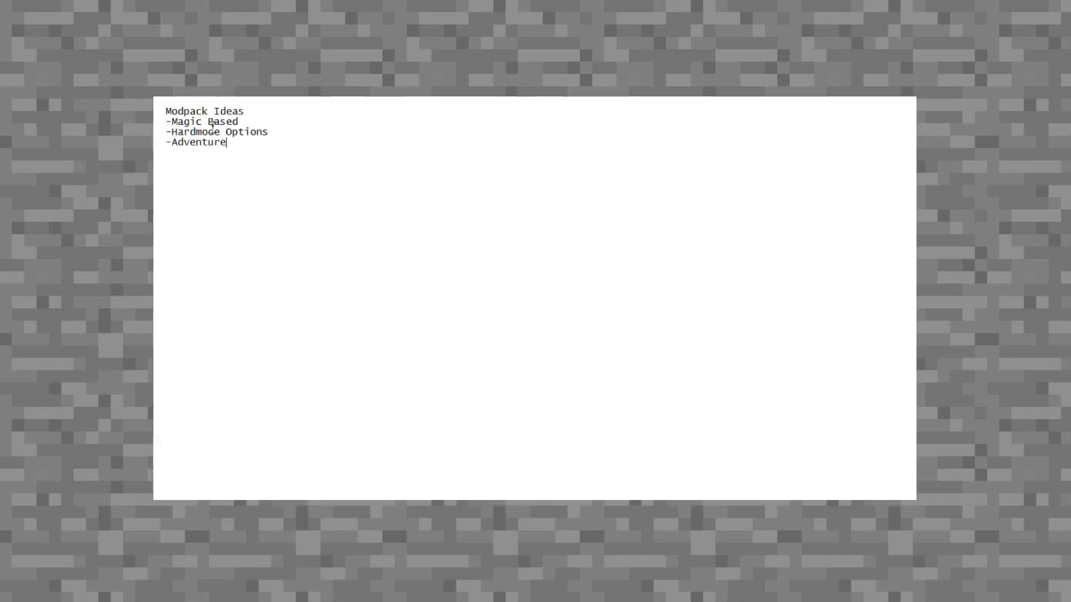
pyautogui.press('Return')
pyautogui.write('-Quest Mode')
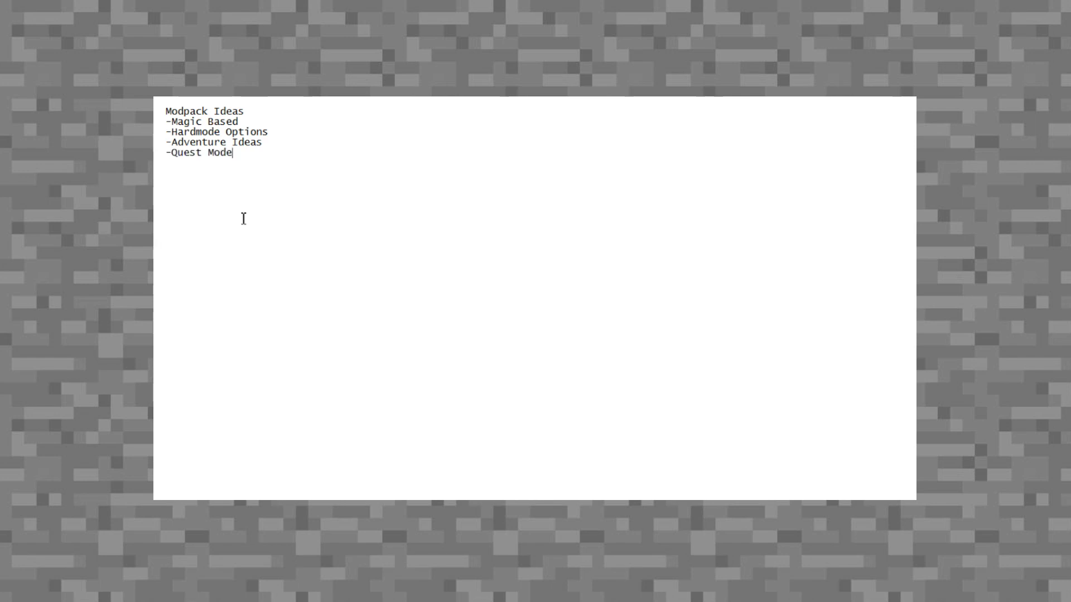
pyautogui.hotkey('alt', 'f')
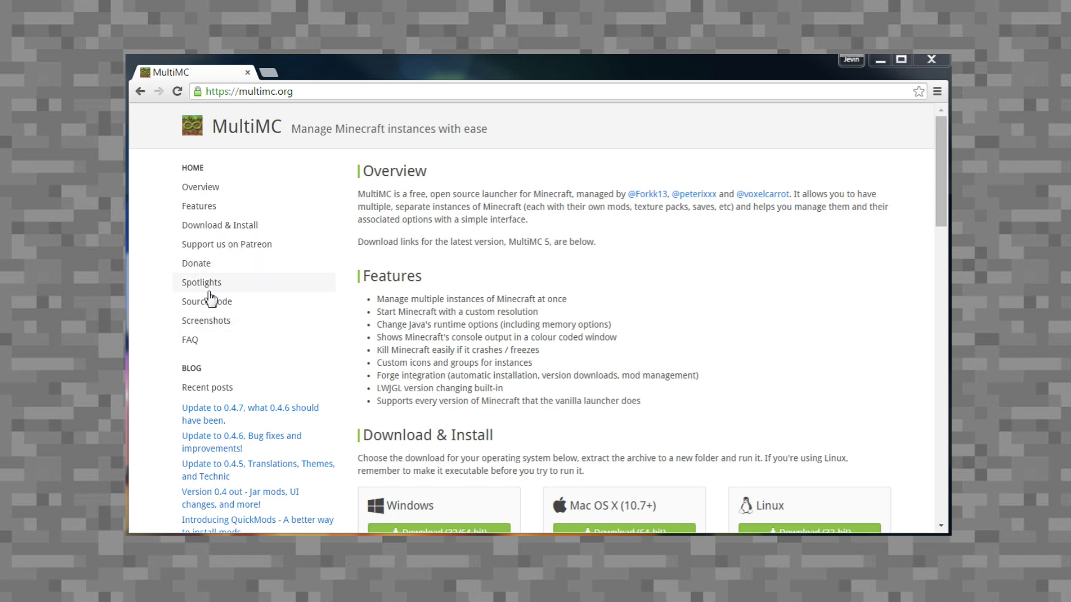
# Jump to the Download & Install section of the multimc.org sidebar.
pyautogui.click(209, 232)
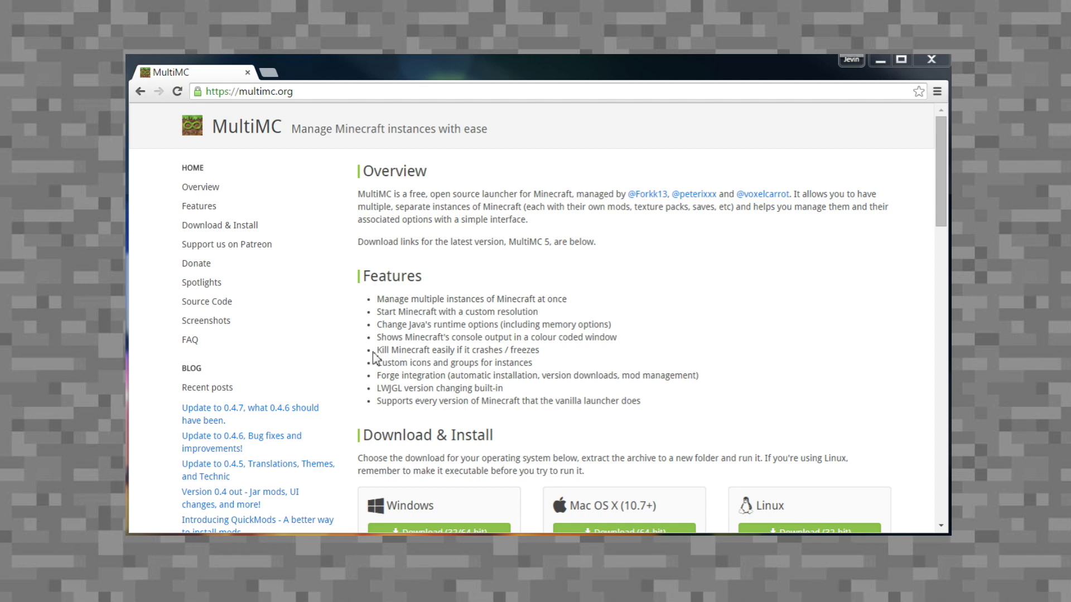
pyautogui.click(208, 229)
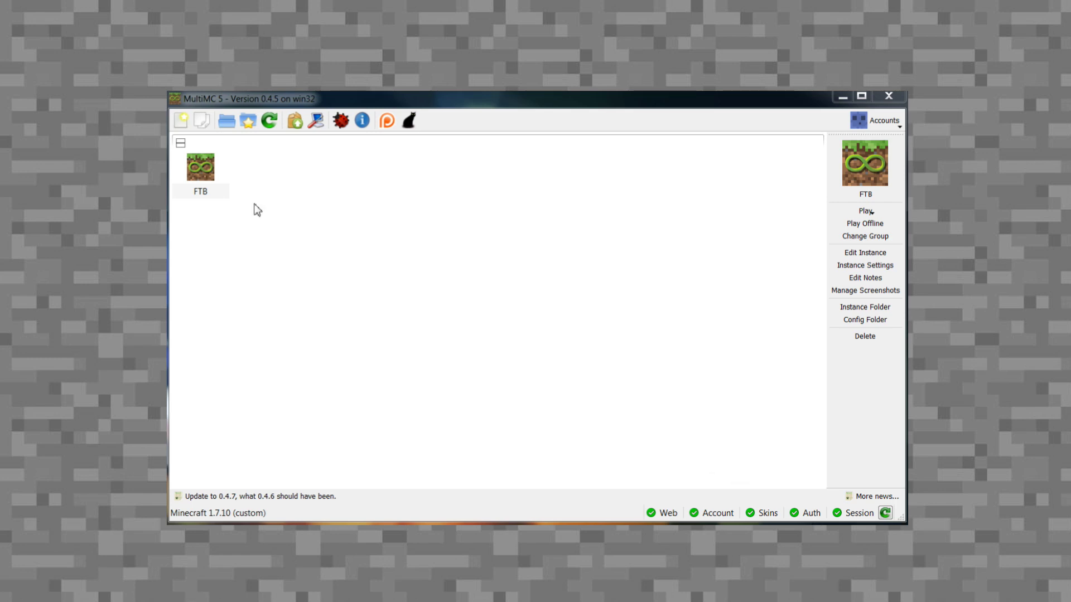
# Create a new instance named 'New Modpack' using Minecraft version 1.7.10.
pyautogui.click(180, 122)
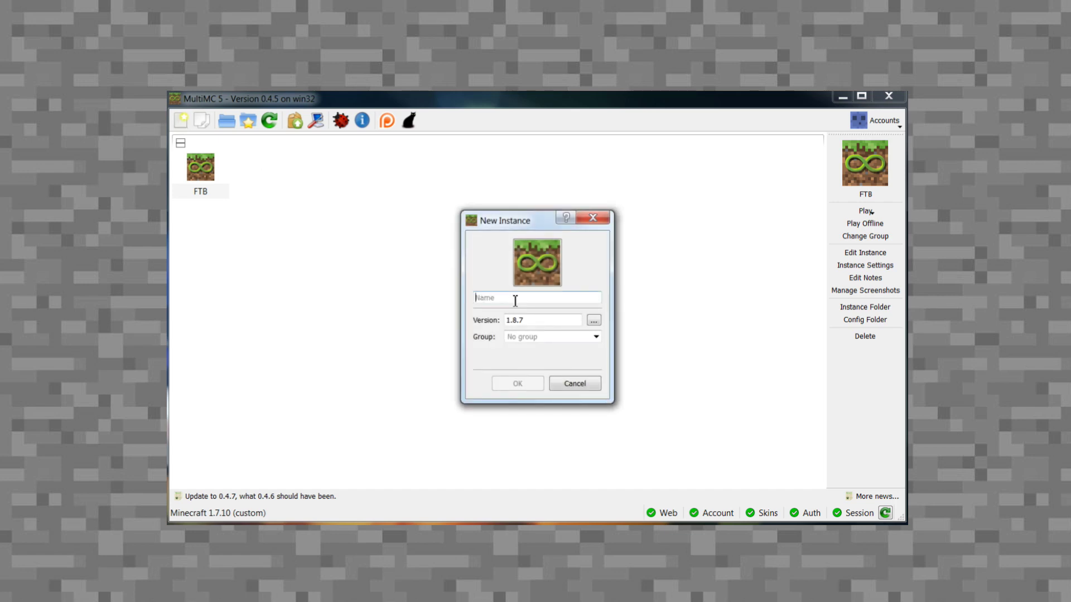
pyautogui.write('New')
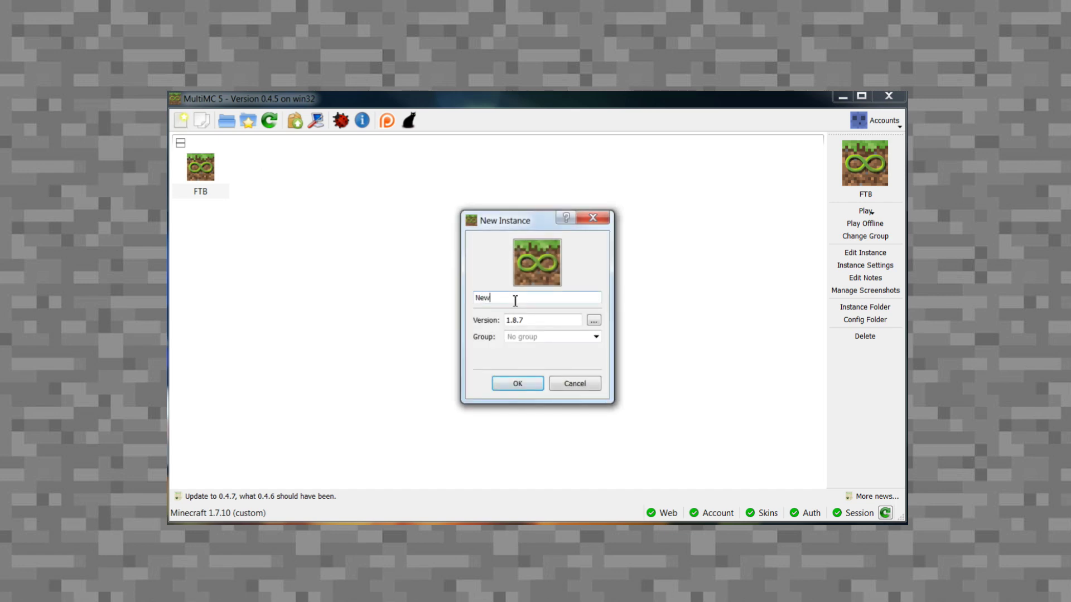
pyautogui.write(' Modpack')
pyautogui.click(593, 320)
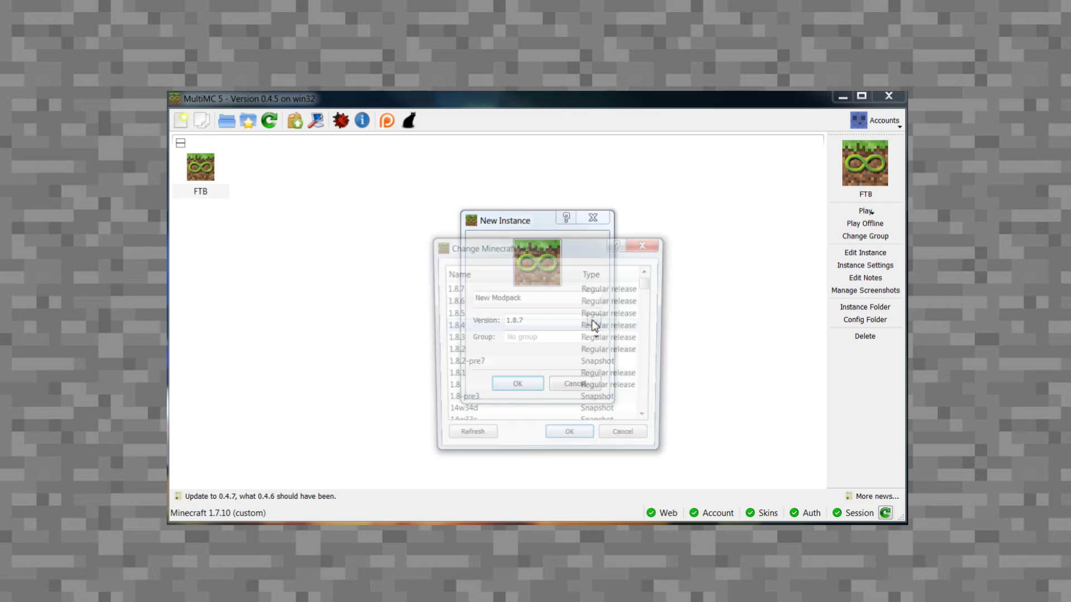
pyautogui.scroll(-2, 507, 301)
pyautogui.scroll(-7, 508, 304)
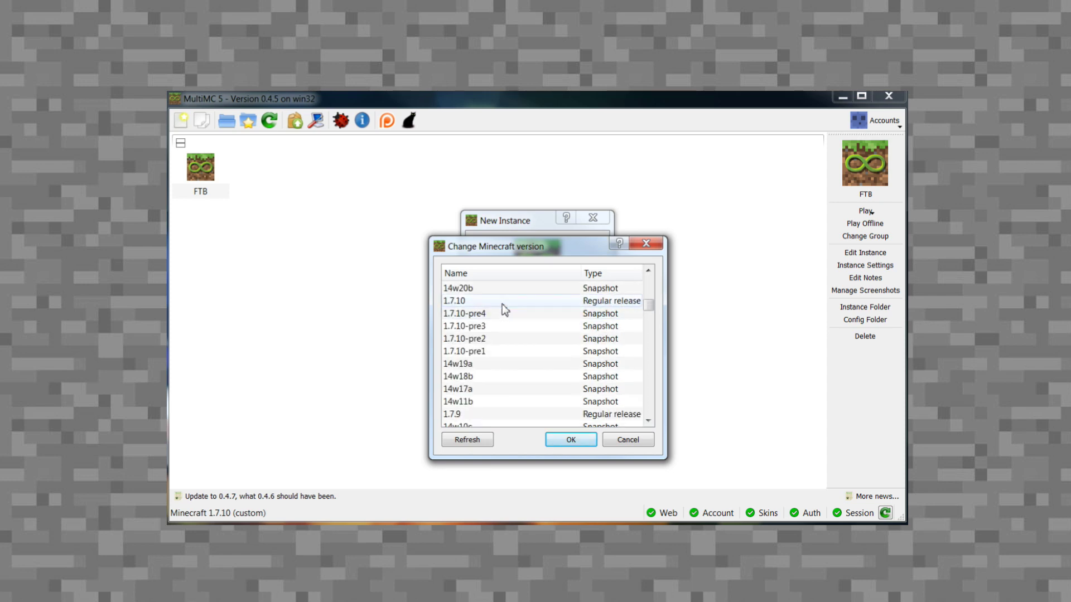
pyautogui.click(502, 304)
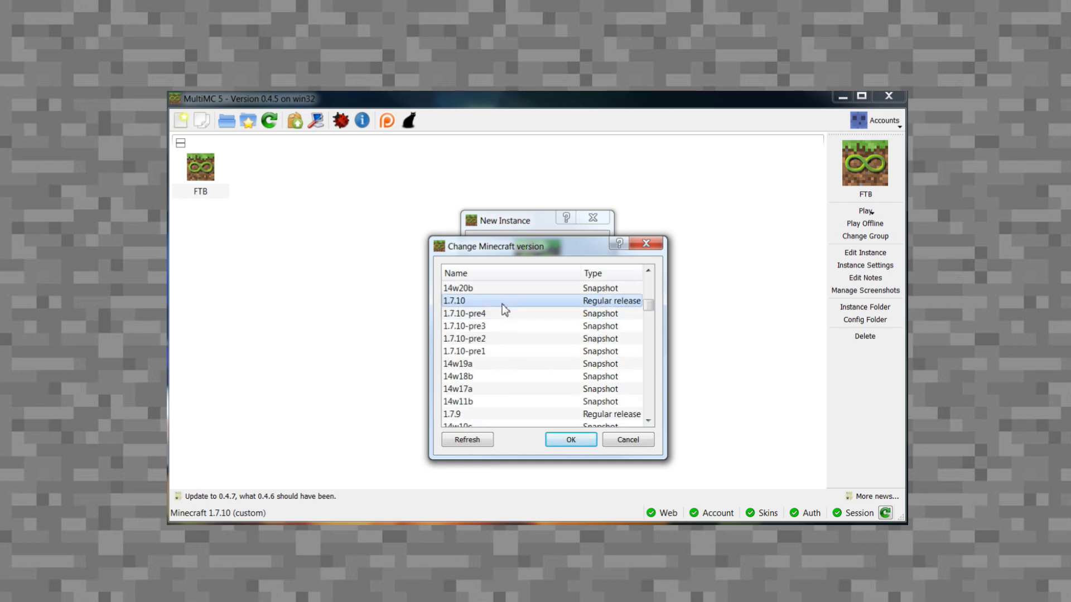
pyautogui.click(559, 440)
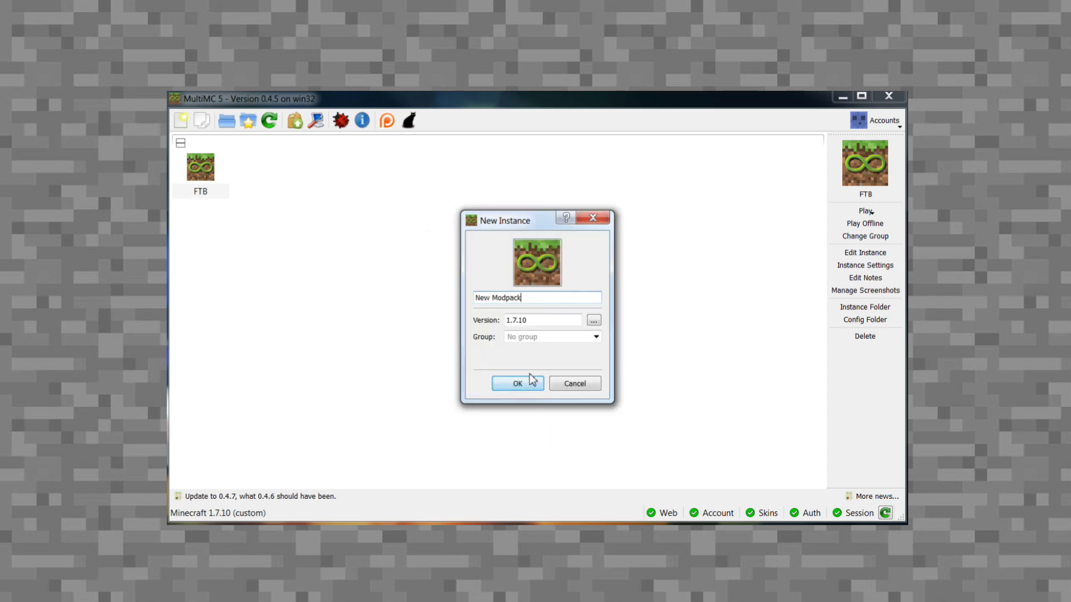
pyautogui.click(531, 381)
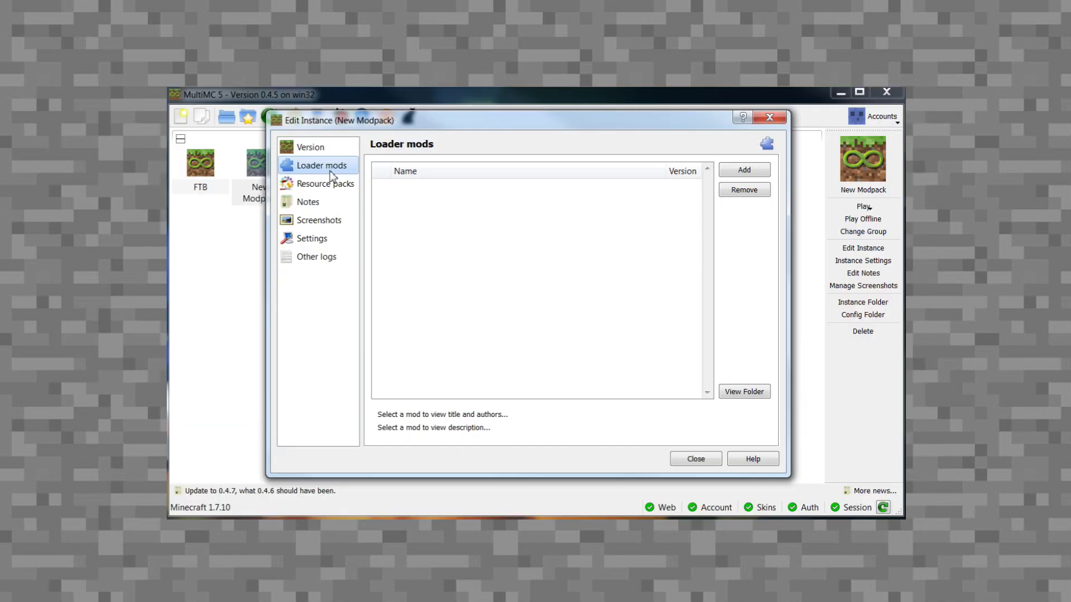
# Add the BigReactors-0.4.1A2 mod file to the instance's loader mods.
pyautogui.click(744, 169)
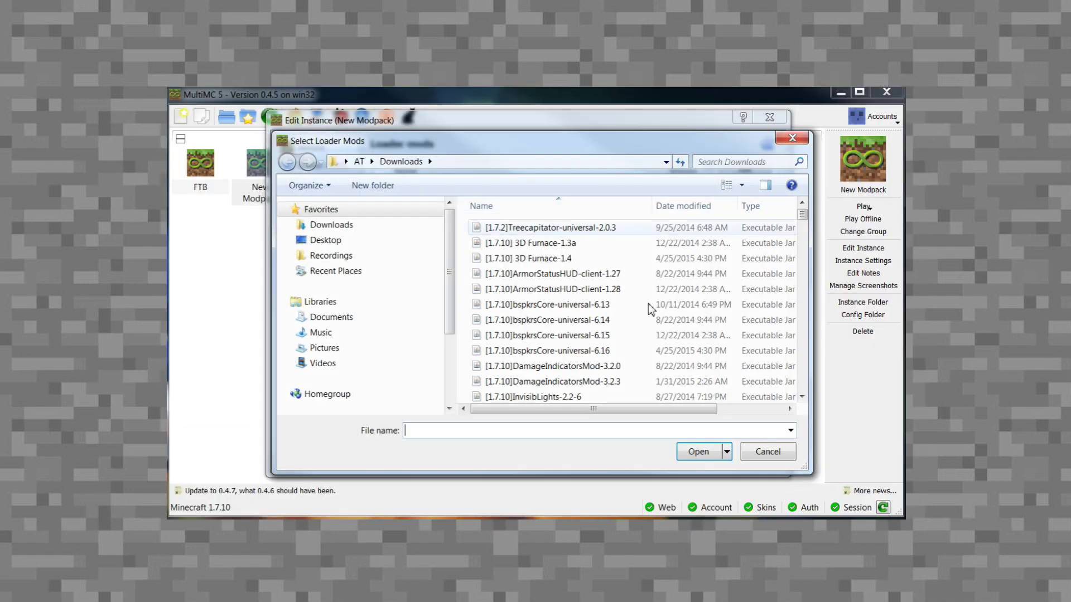
pyautogui.moveTo(802, 214)
pyautogui.mouseDown()
pyautogui.moveTo(800, 331)
pyautogui.moveTo(799, 233)
pyautogui.mouseUp()
pyautogui.click(544, 279)
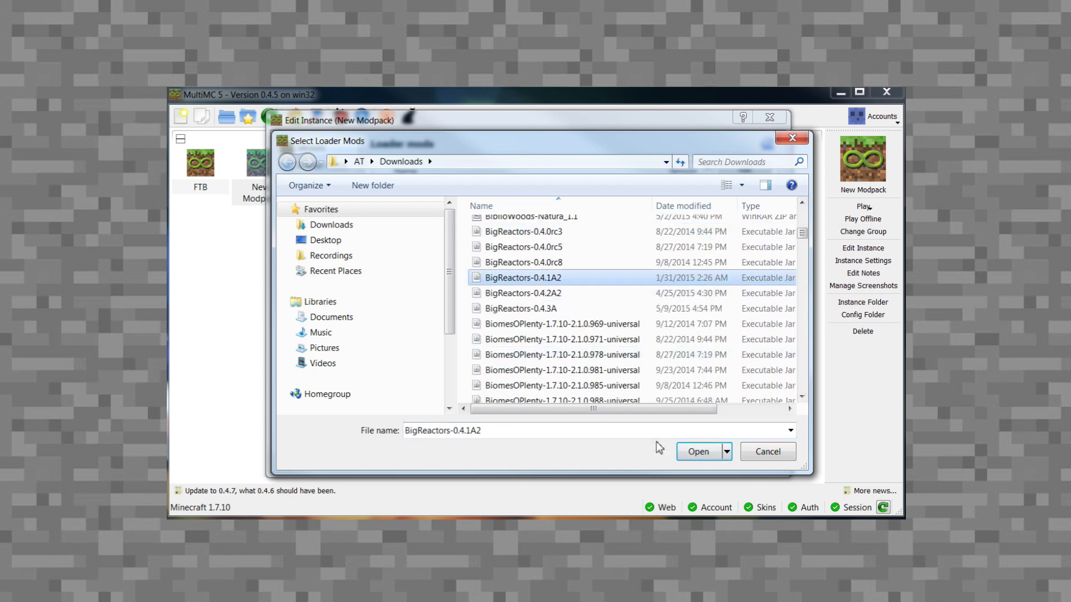
pyautogui.click(684, 451)
# Add the Lucky Block 5.1.0 mod file as a second loader mod.
pyautogui.click(739, 174)
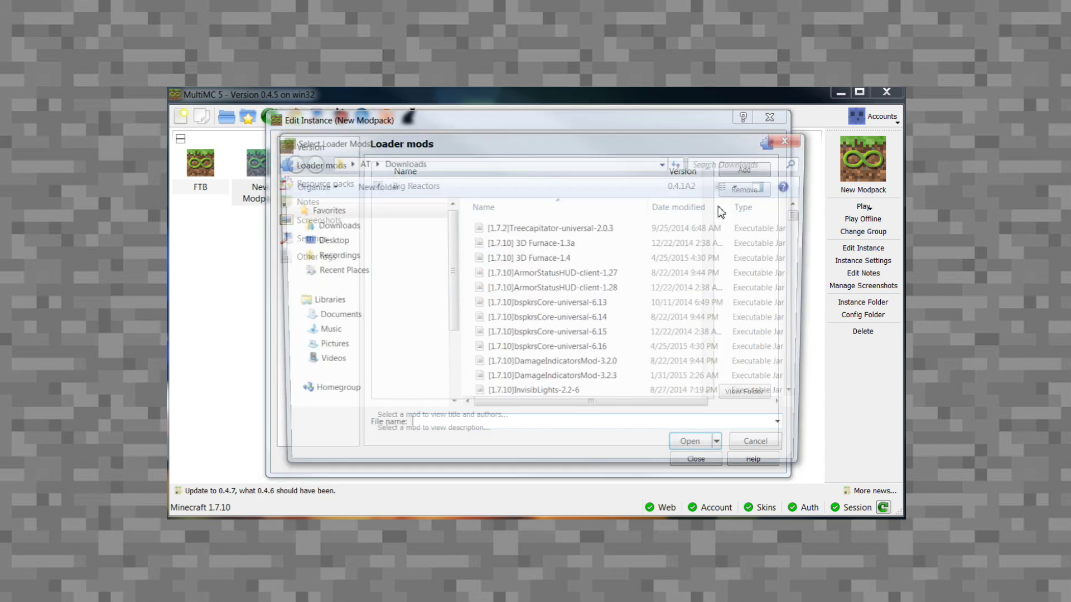
pyautogui.click(628, 304)
pyautogui.scroll(-4, 628, 301)
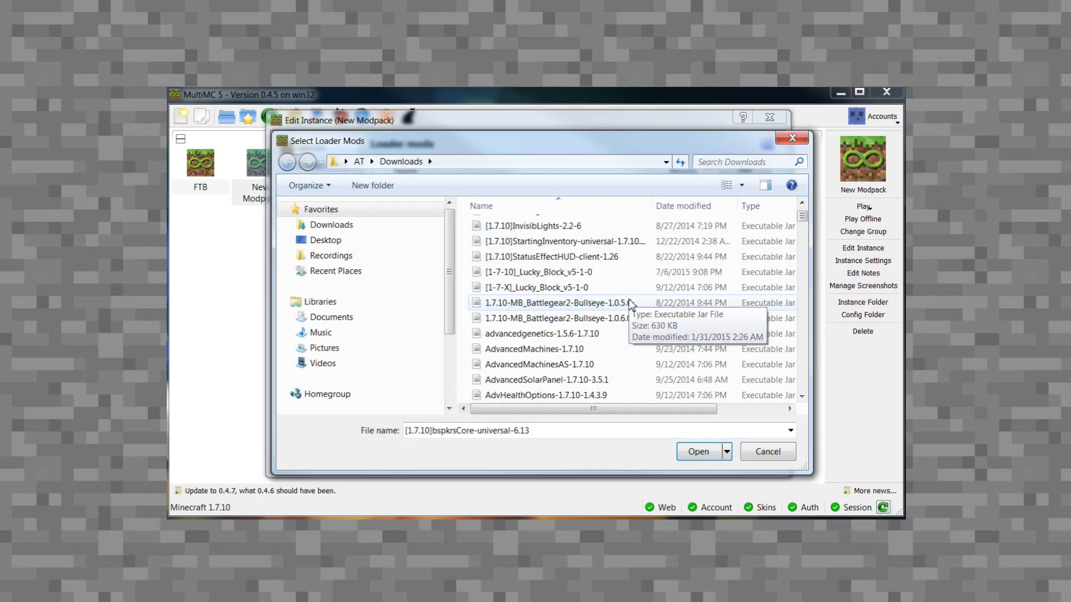
pyautogui.click(564, 350)
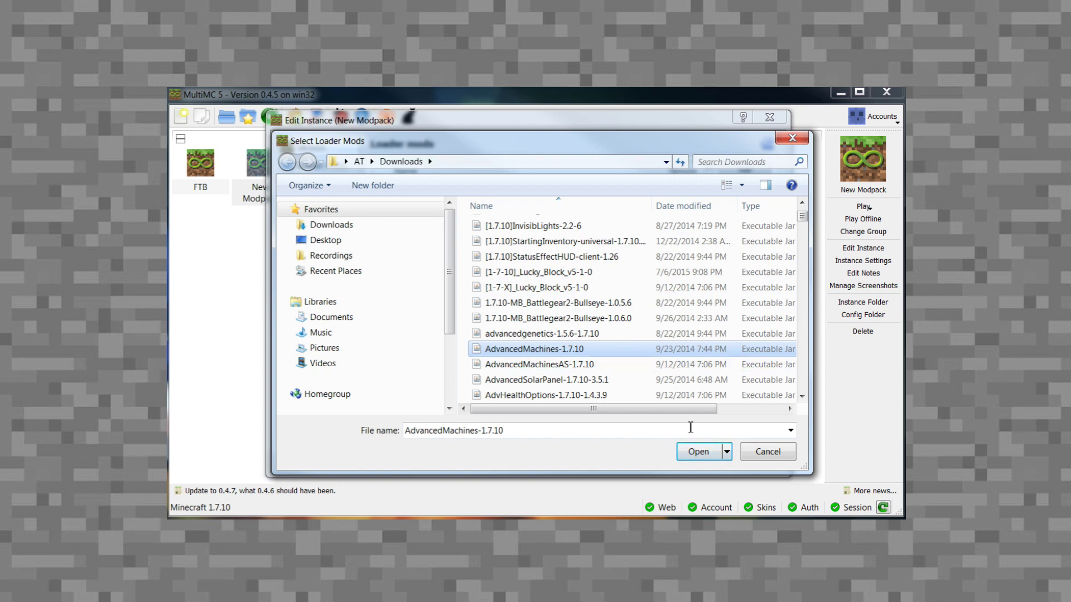
pyautogui.click(536, 272)
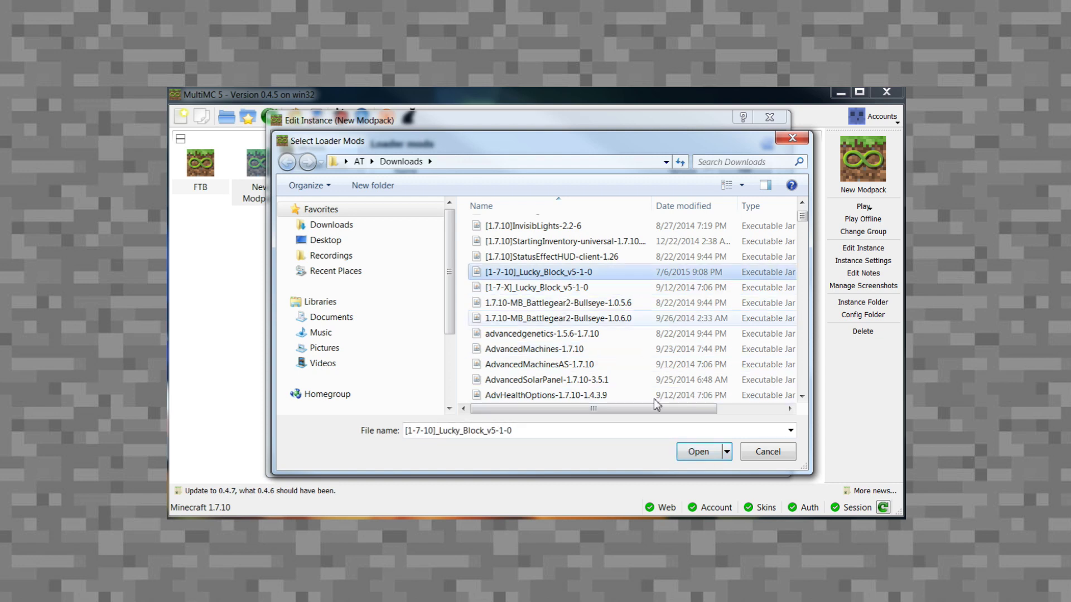
pyautogui.click(697, 452)
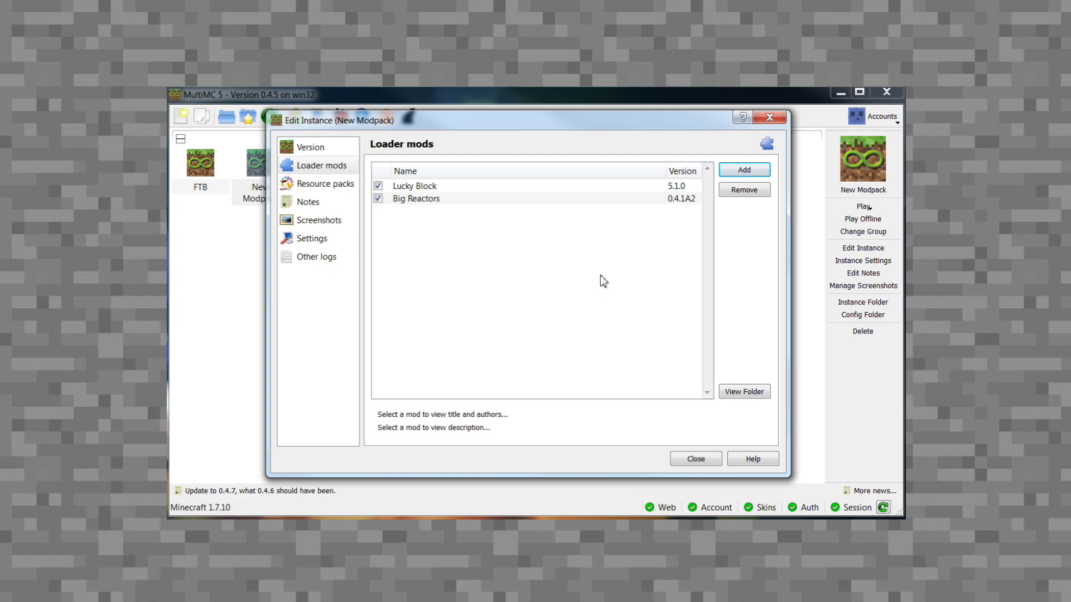
pyautogui.click(306, 201)
# Override the instance memory with 1024 MB minimum, 4096 MB maximum and 512 MB PermGen.
pyautogui.click(326, 220)
pyautogui.click(313, 238)
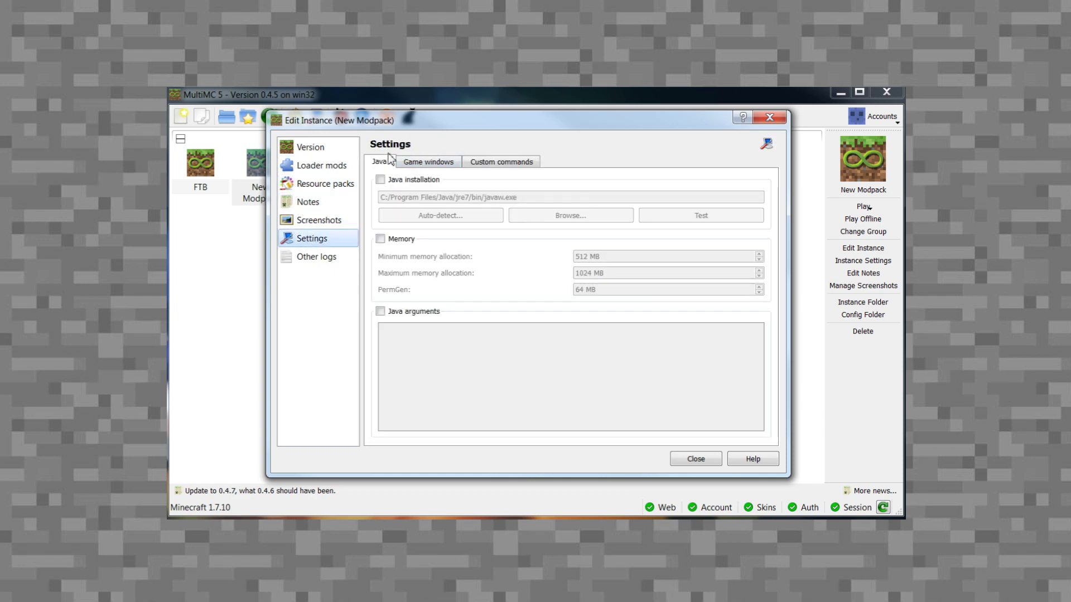
pyautogui.click(380, 239)
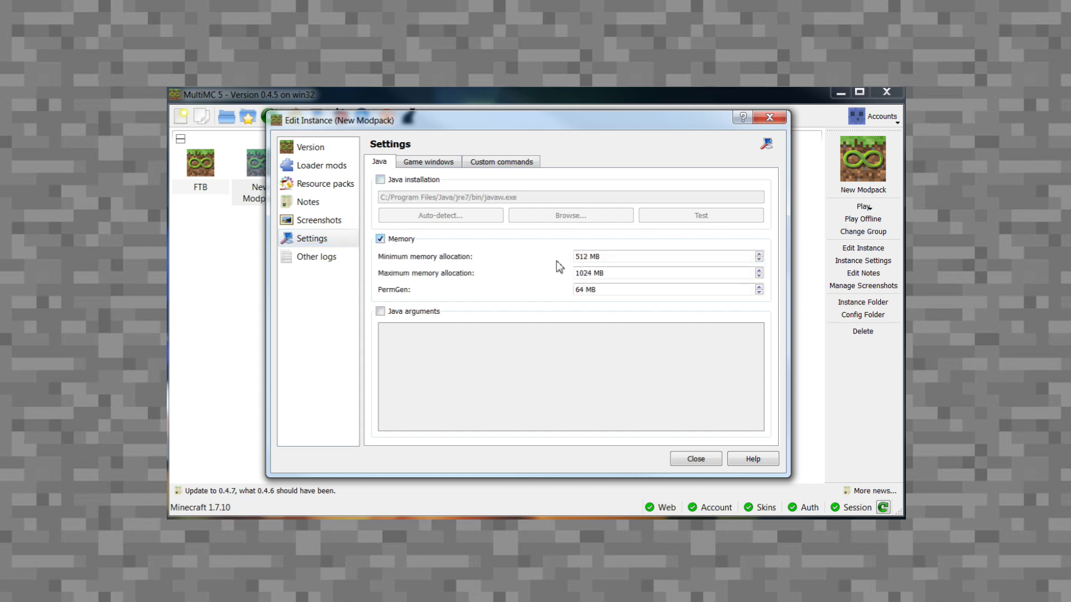
pyautogui.doubleClick(581, 256)
pyautogui.write('1024')
pyautogui.press('Tab')
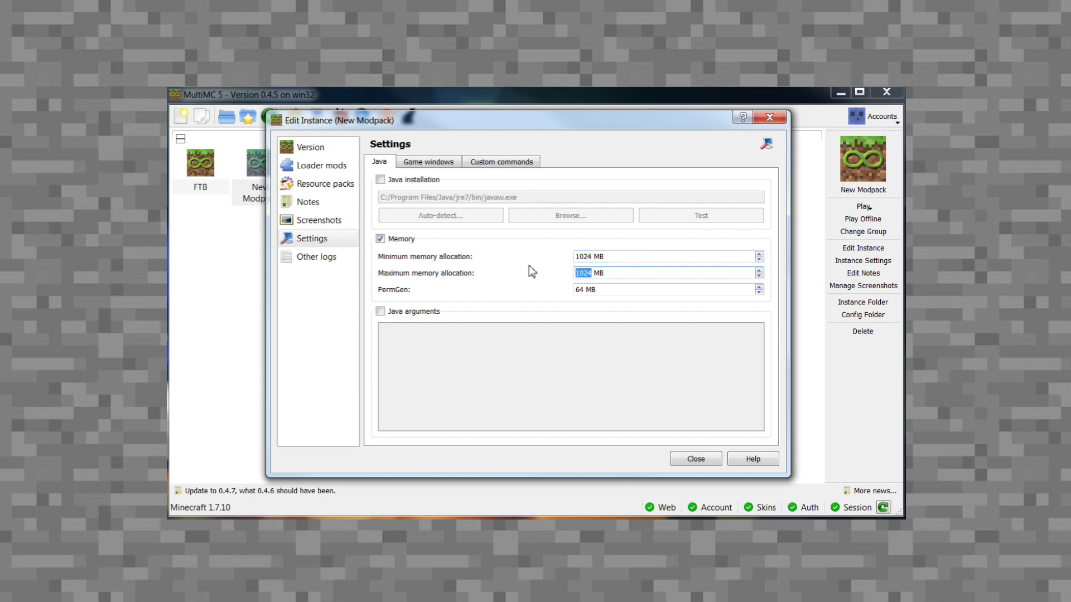
pyautogui.write('4096')
pyautogui.click(585, 290)
pyautogui.press('BackSpace')
pyautogui.press('BackSpace')
pyautogui.write('512')
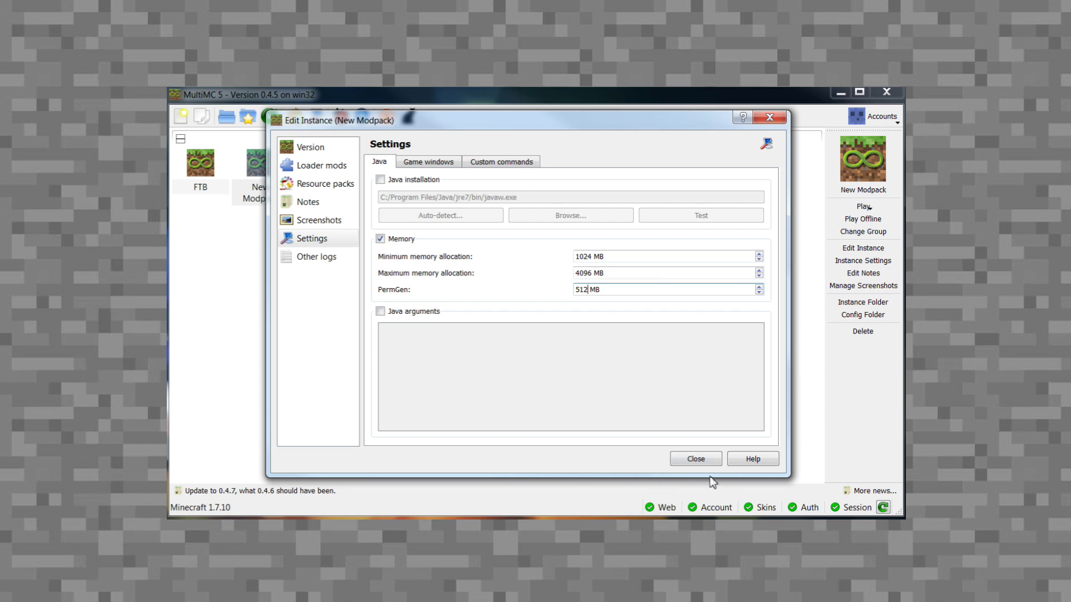
pyautogui.click(696, 459)
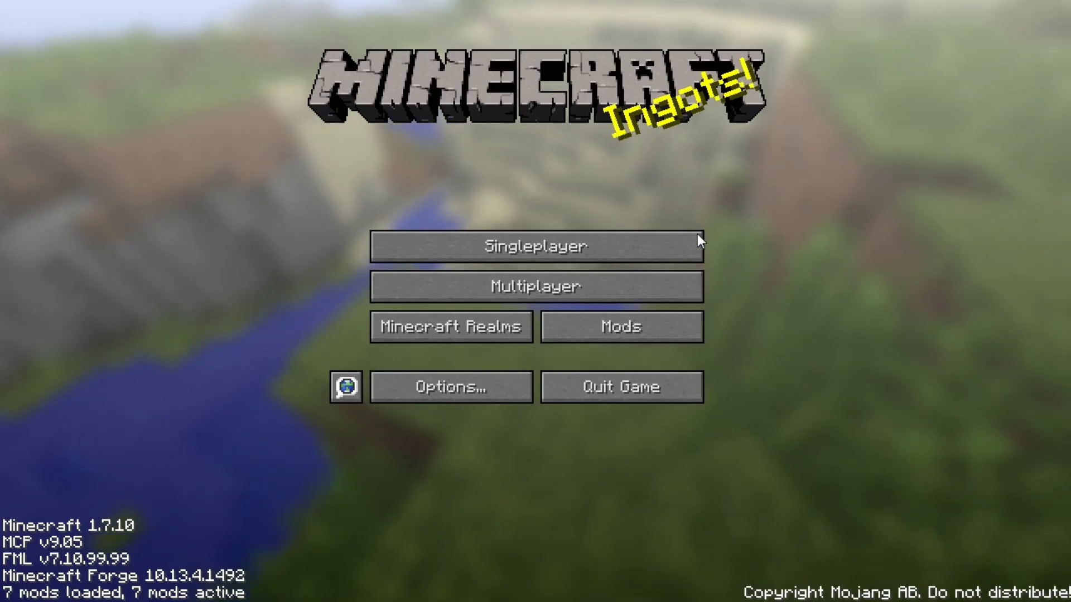
# Create and enter a new singleplayer world in Creative game mode.
pyautogui.click(599, 246)
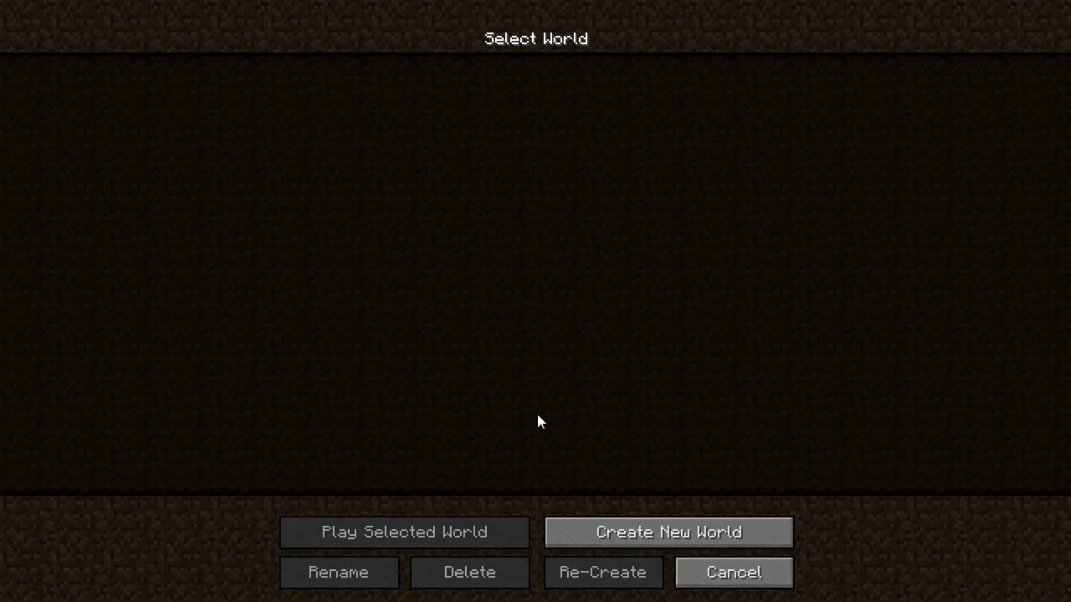
pyautogui.click(603, 529)
pyautogui.click(571, 213)
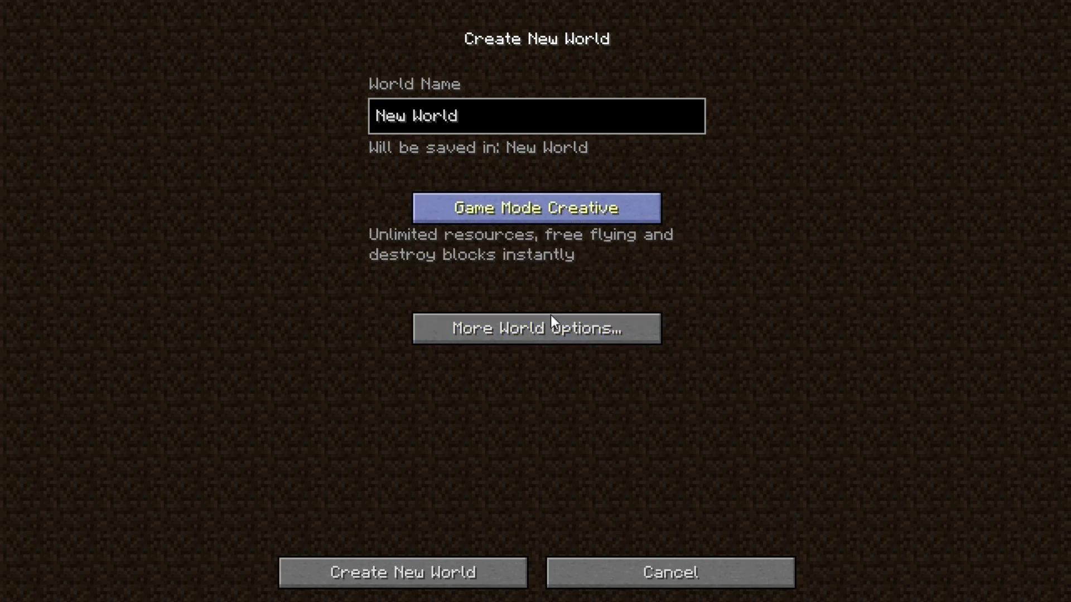
pyautogui.click(454, 568)
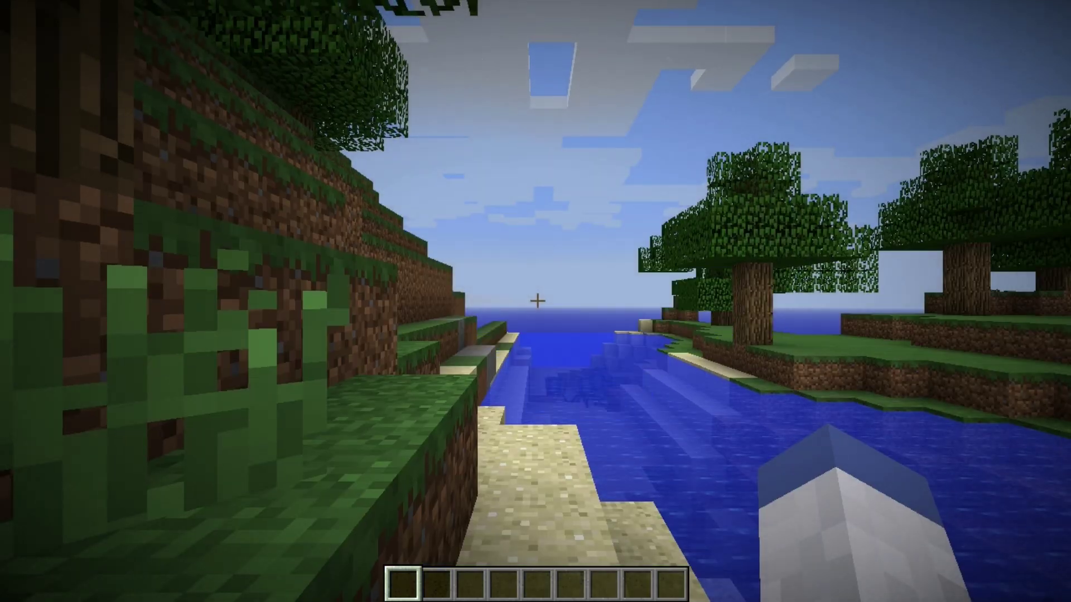
# Put a splash potion from the Brewing tab in hotbar slot 4 and throw it.
pyautogui.press('e')
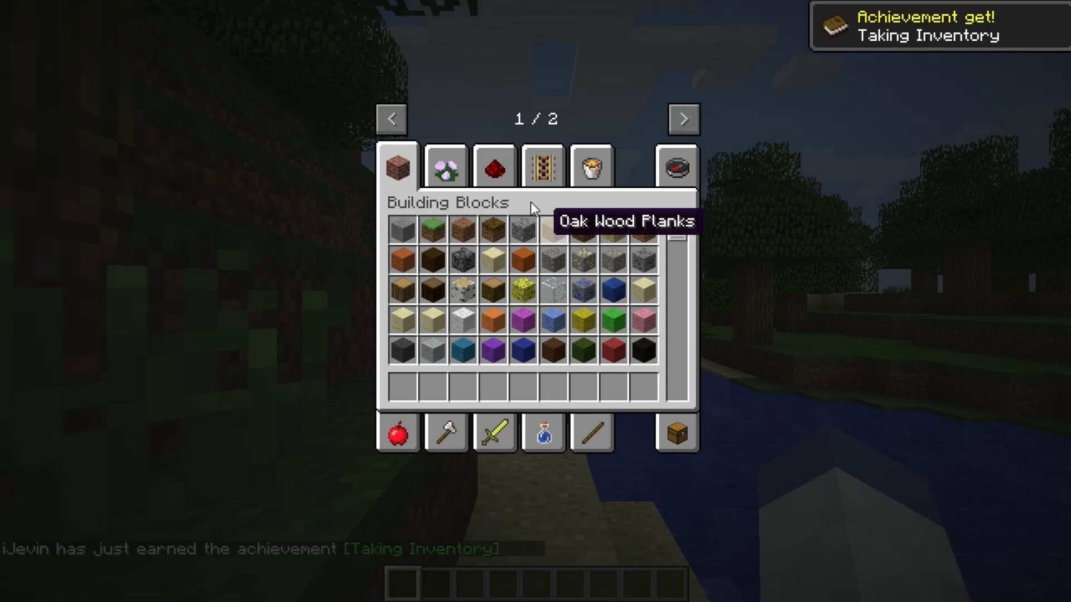
pyautogui.click(547, 443)
pyautogui.scroll(-10, 570, 313)
pyautogui.click(528, 271)
pyautogui.click(508, 389)
pyautogui.press('e')
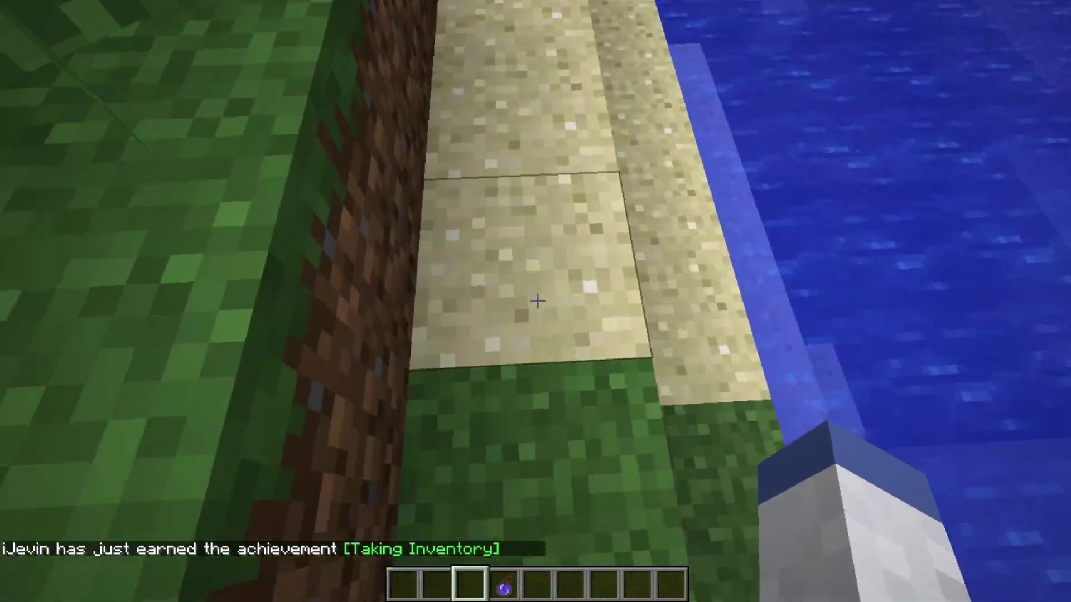
pyautogui.press('4')
pyautogui.rightClick(537, 302)
pyautogui.press('6')
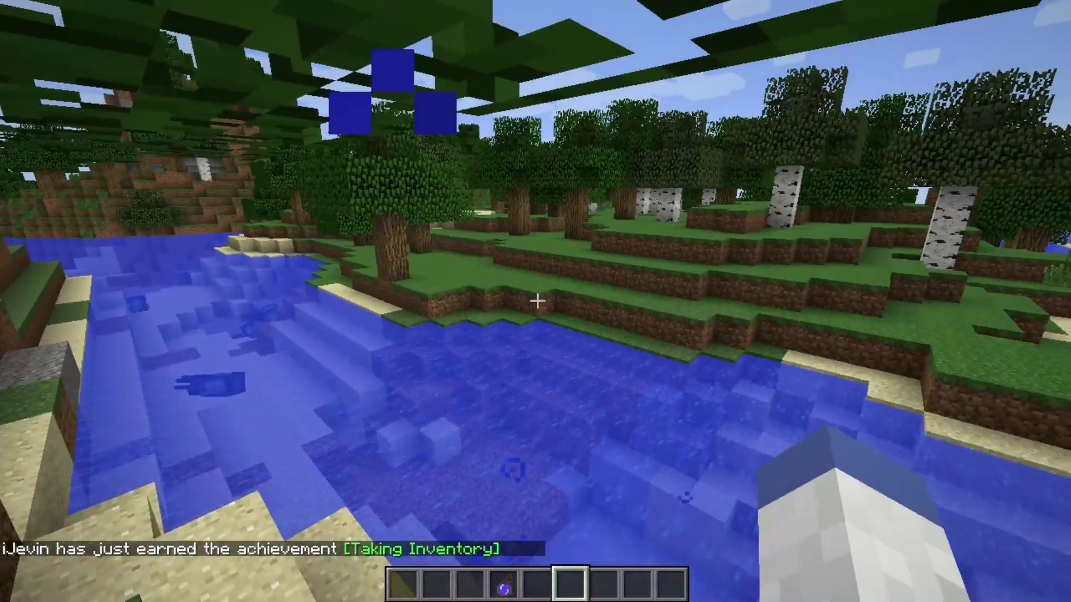
# Fly over the river and forest, then descend into the stone pit and cave passage.
pyautogui.press('space')
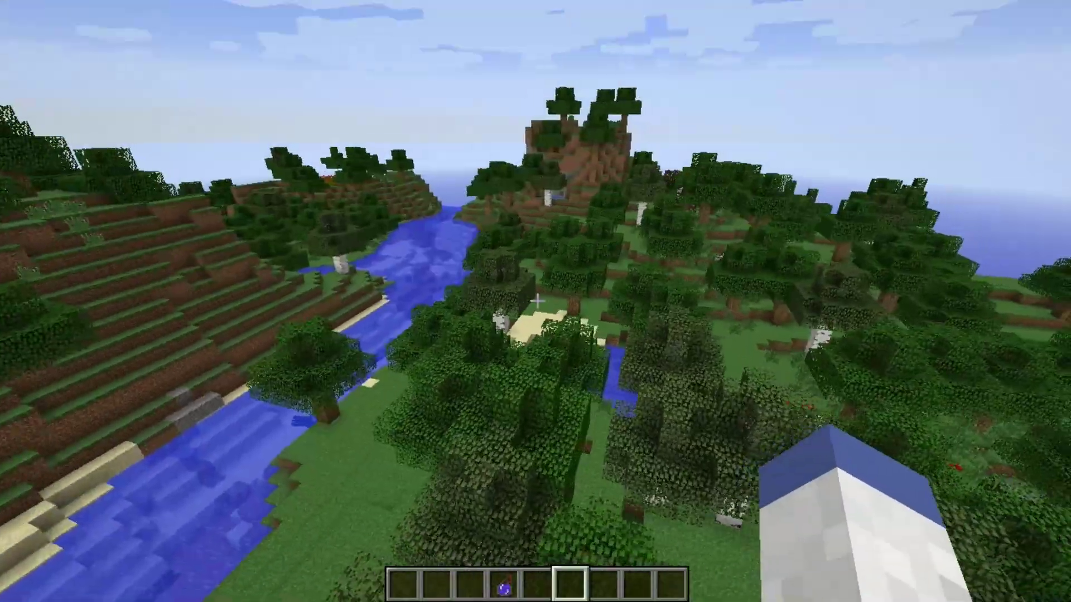
pyautogui.press('w')
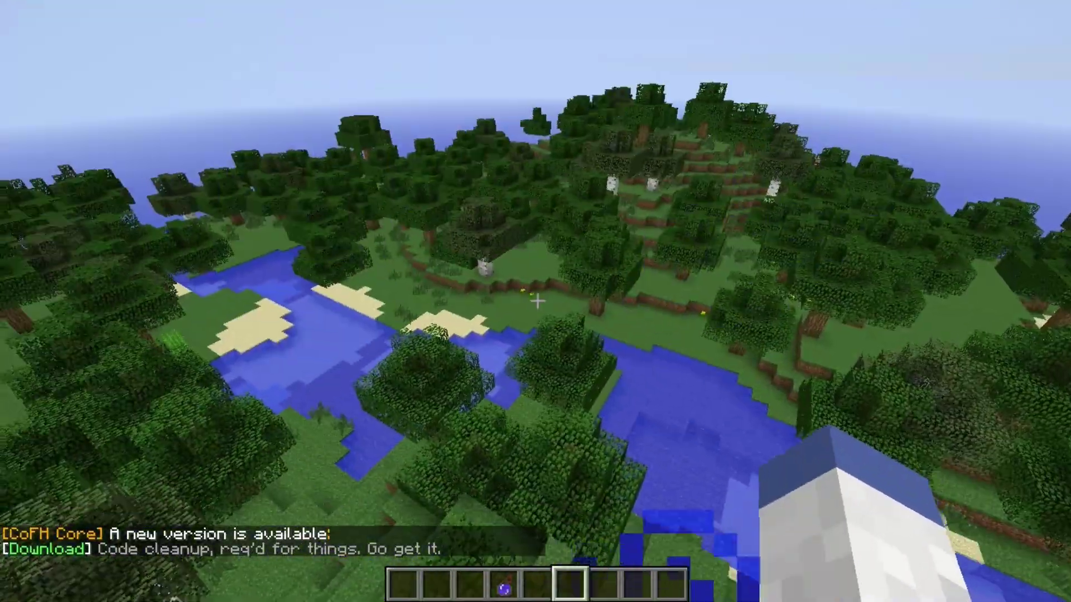
pyautogui.press('w')
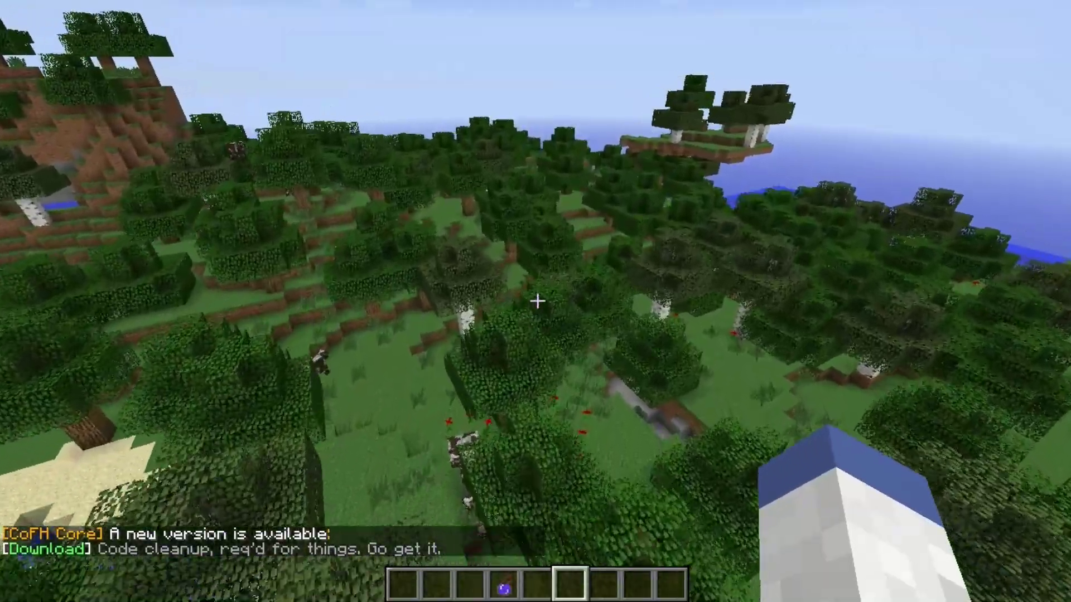
pyautogui.press('shift')
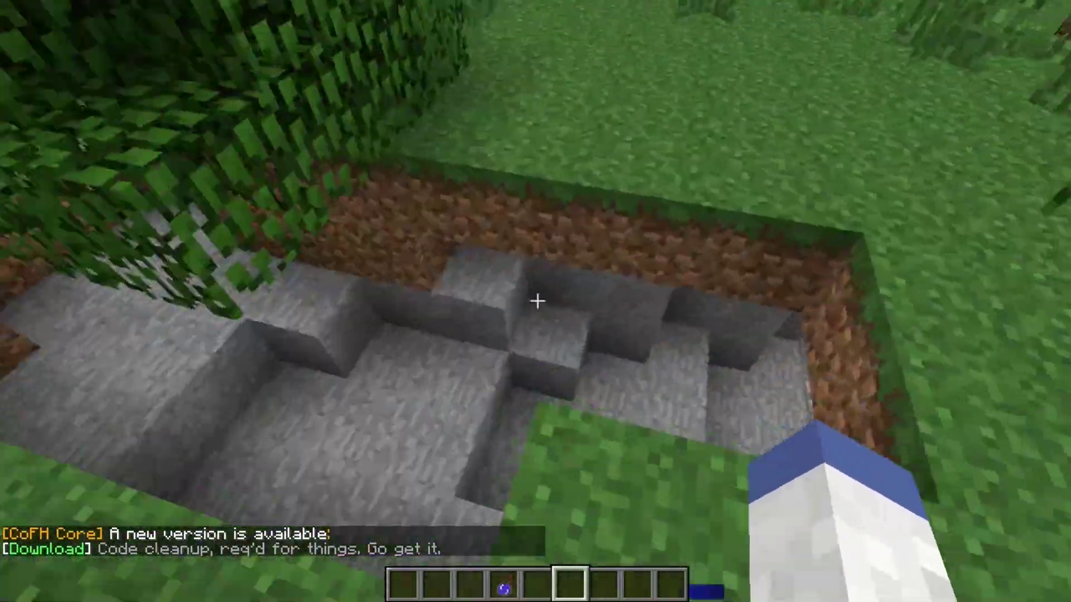
pyautogui.press('w')
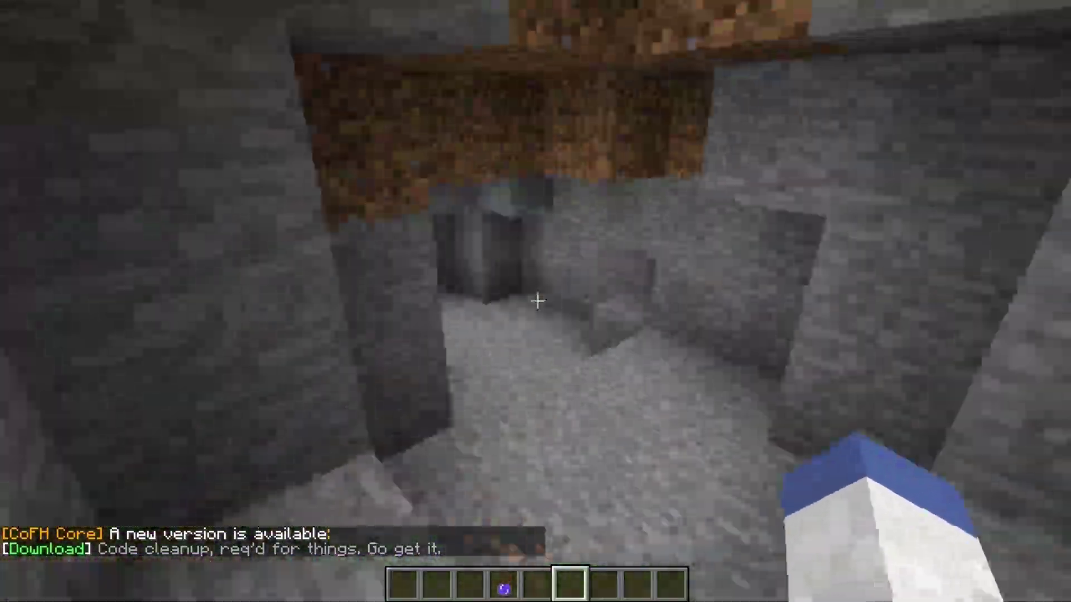
pyautogui.press('w')
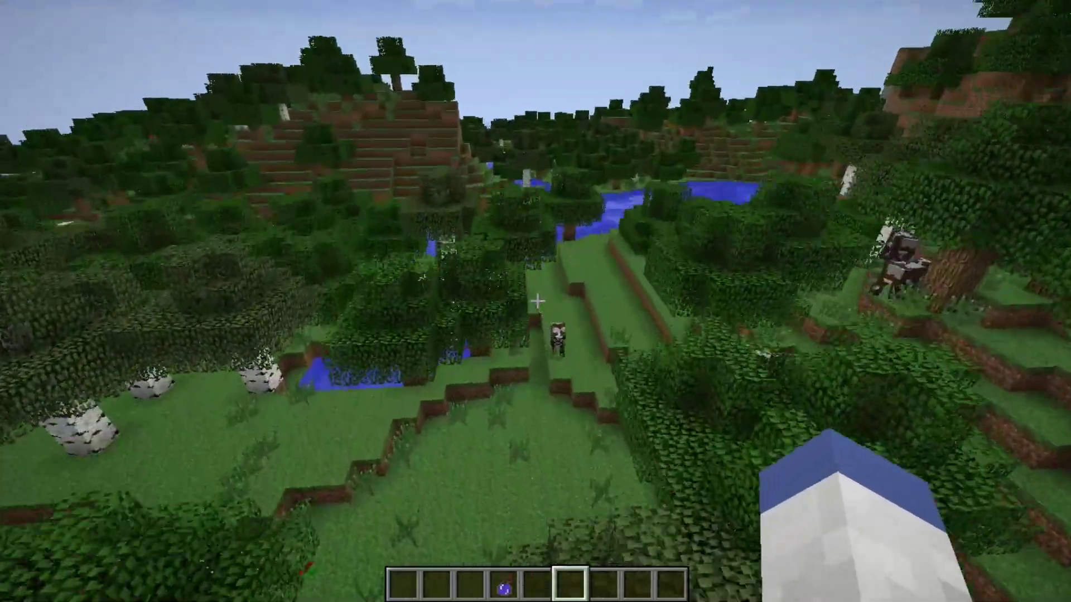
# Fly over the forest, river and lake, then sink through a dirt pit into the cave.
pyautogui.press('w')
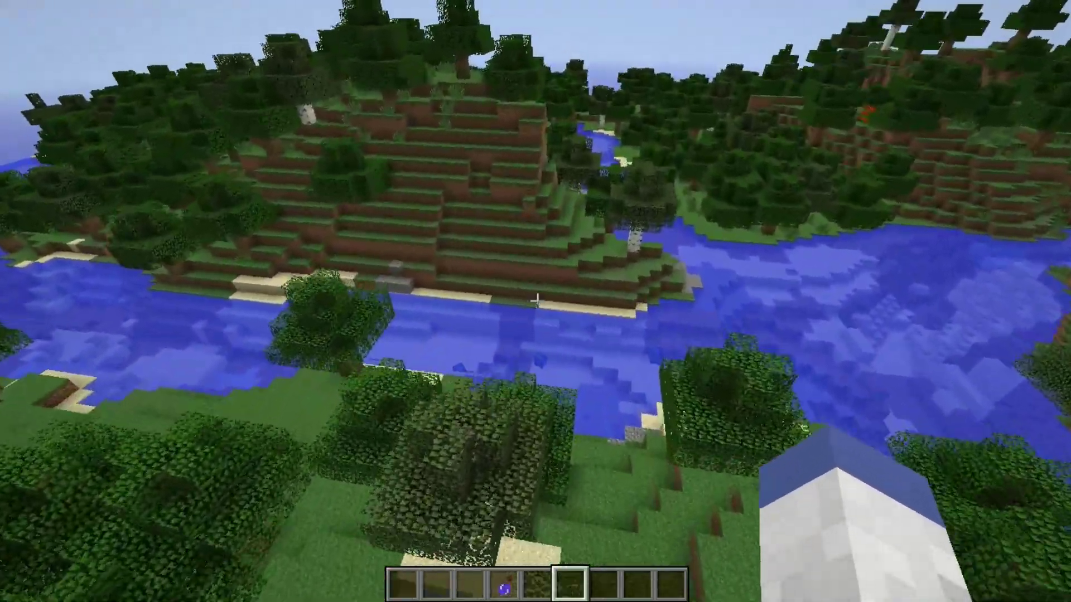
pyautogui.press('w')
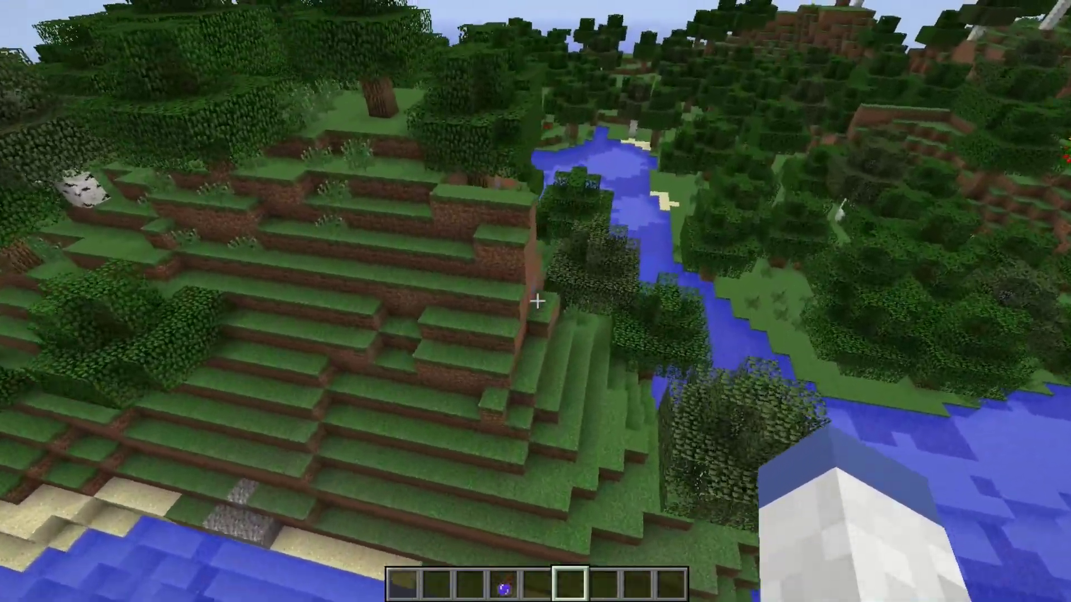
pyautogui.press('w')
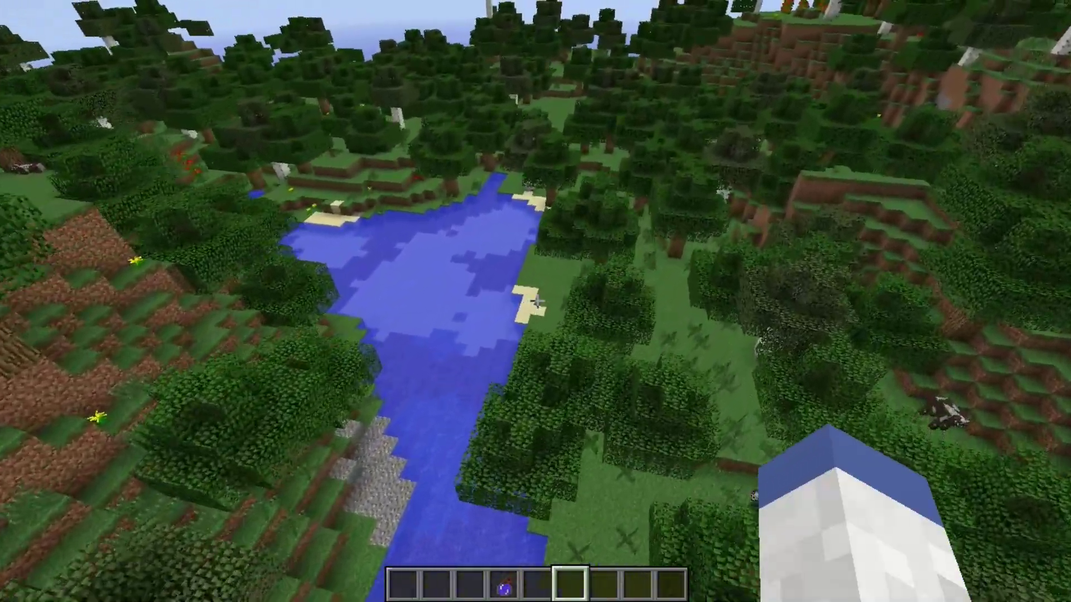
pyautogui.press('w')
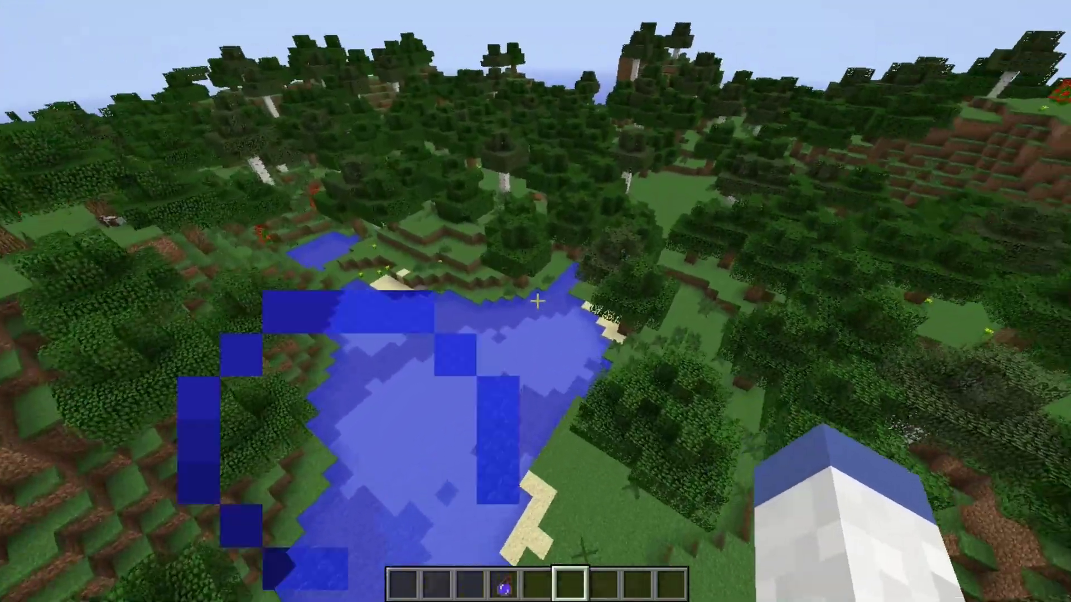
pyautogui.press('w')
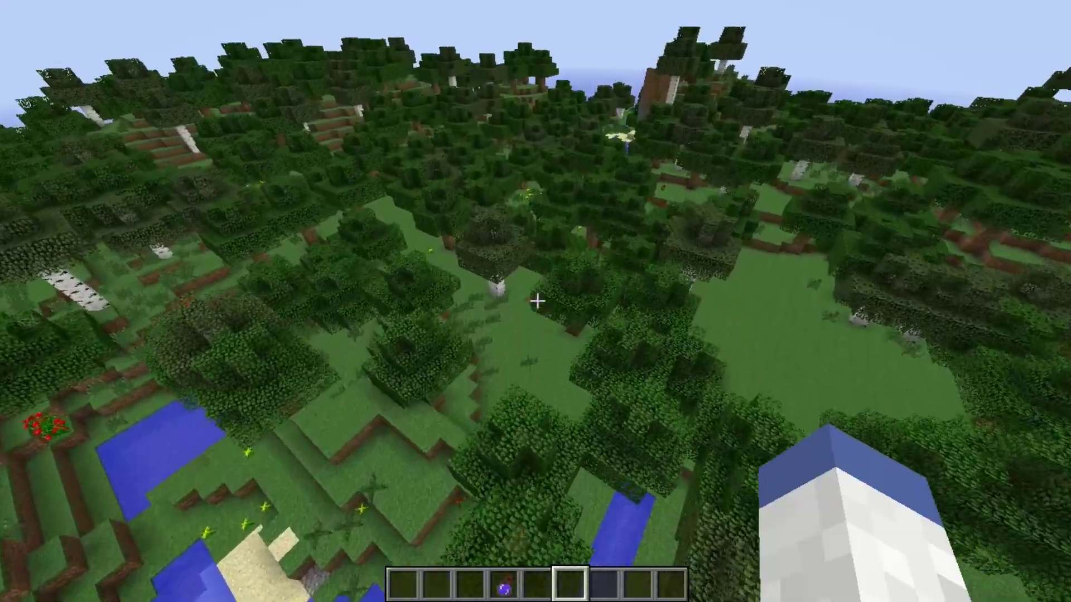
pyautogui.press('shift')
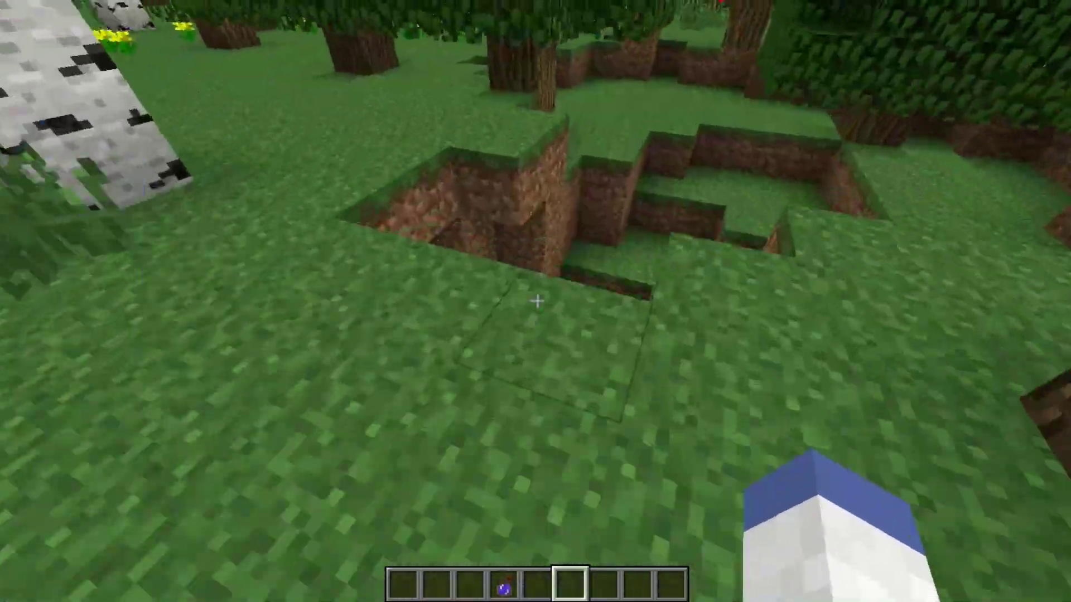
pyautogui.press('shift')
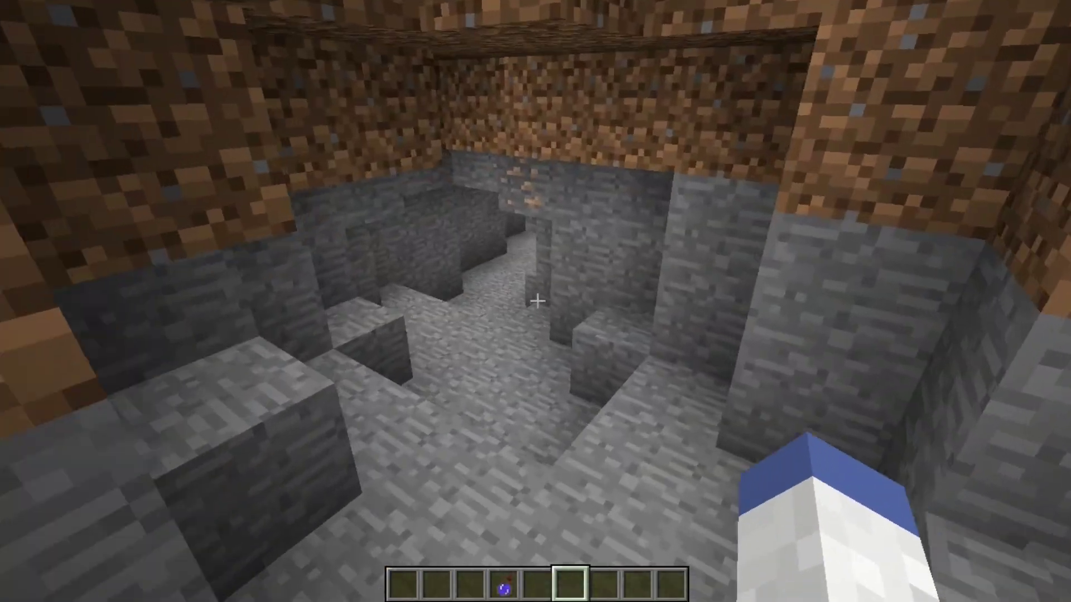
pyautogui.press('w')
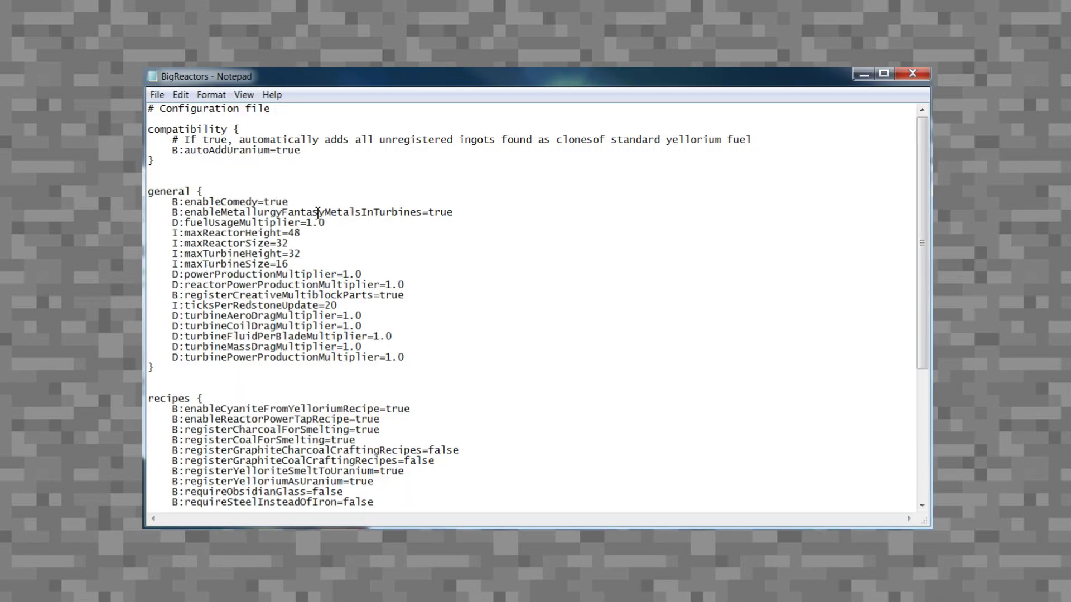
# Review the BigReactors.cfg recipe and worldgen values, starting to retype the cyanite recipe setting.
pyautogui.scroll(-2, 335, 256)
pyautogui.scroll(-1, 343, 249)
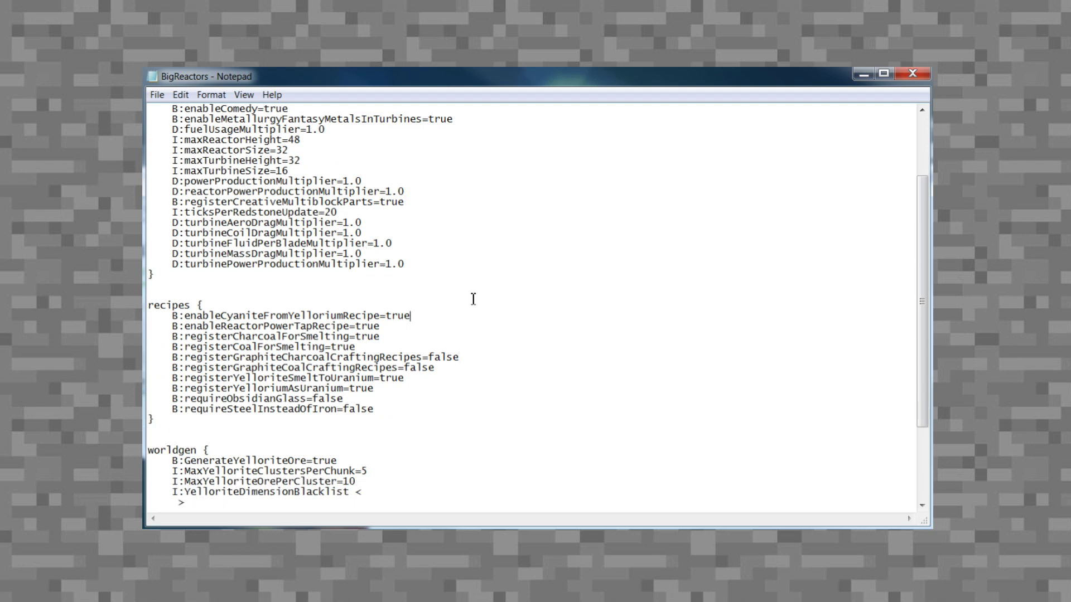
pyautogui.press('BackSpace')
pyautogui.press('BackSpace')
pyautogui.press('BackSpace')
pyautogui.write('fal')
pyautogui.scroll(-4, 504, 254)
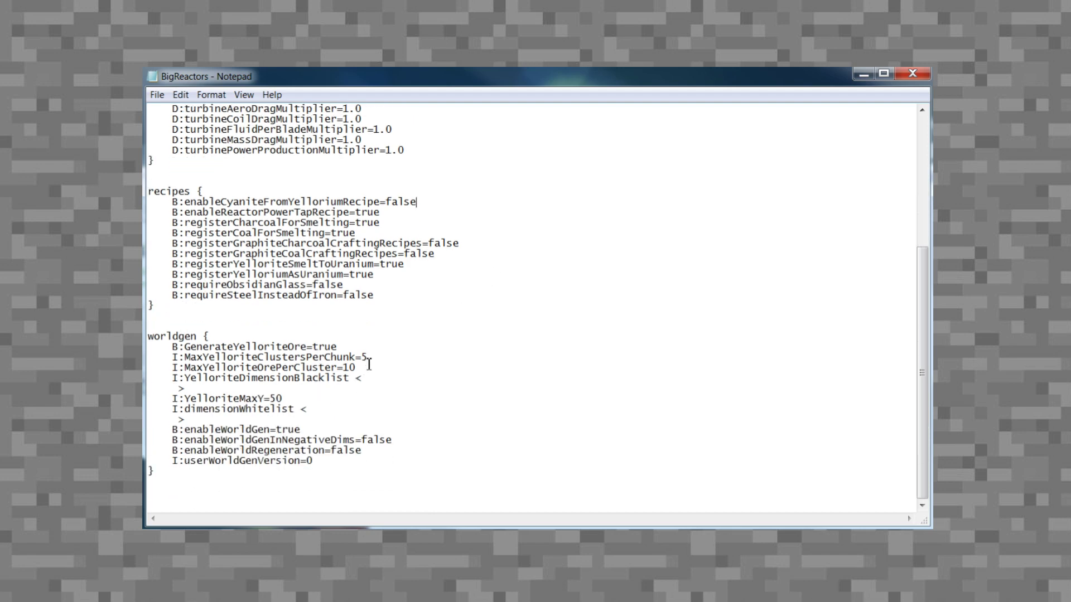
pyautogui.click(370, 357)
pyautogui.click(314, 432)
pyautogui.scroll(7, 424, 299)
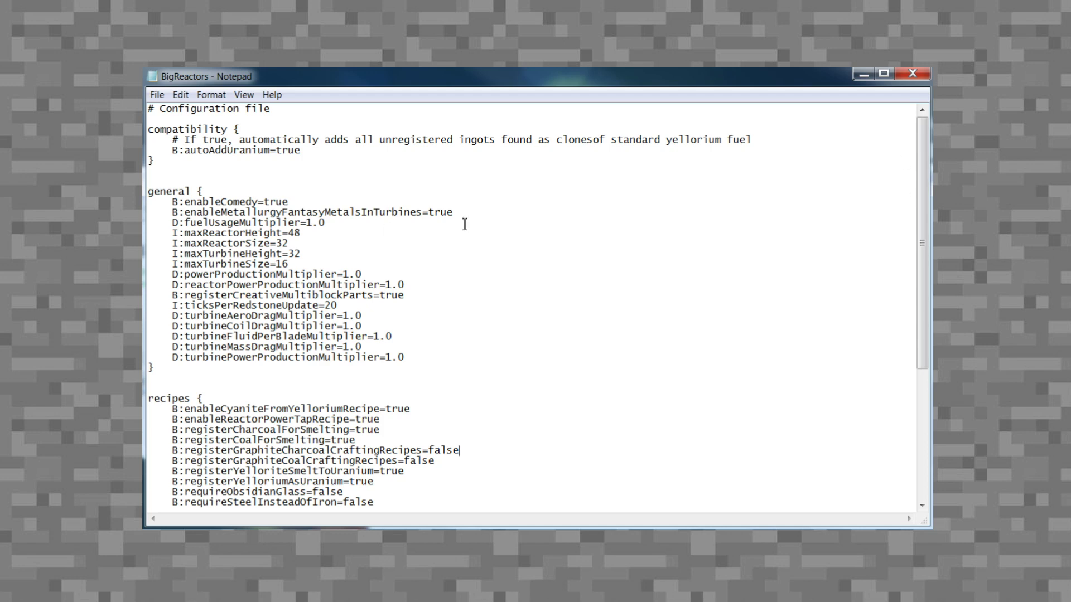
# Set enableCyaniteFromYelloriumRecipe to false in the BigReactors config.
pyautogui.scroll(-2, 338, 254)
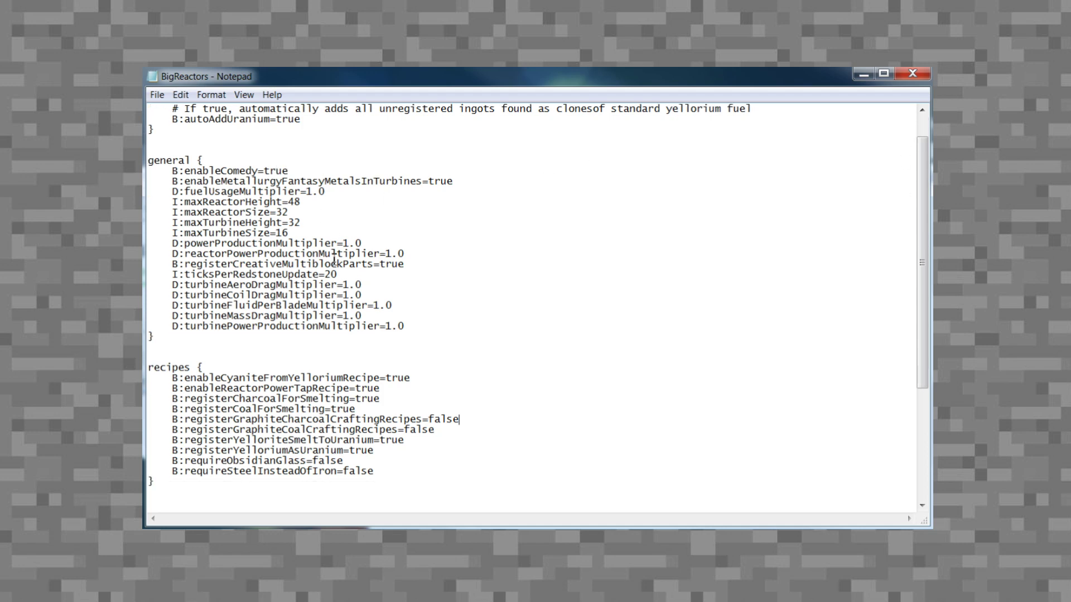
pyautogui.scroll(-1, 342, 249)
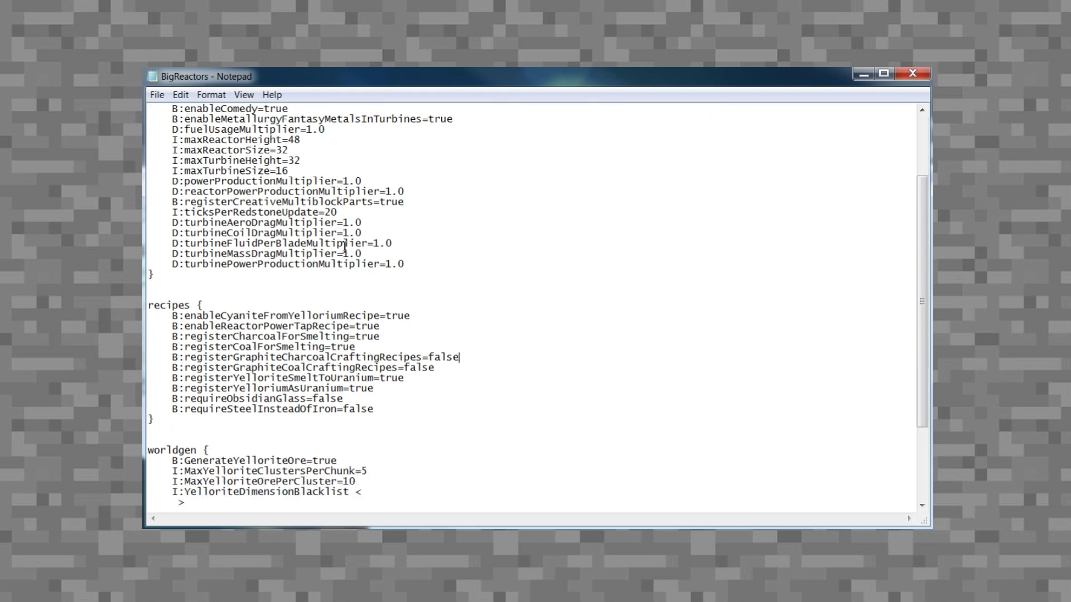
pyautogui.click(411, 316)
pyautogui.press('BackSpace')
pyautogui.press('BackSpace')
pyautogui.press('BackSpace')
pyautogui.write('false')
# Retype enableWorldGen as false and return to the top of the file.
pyautogui.scroll(-4, 492, 274)
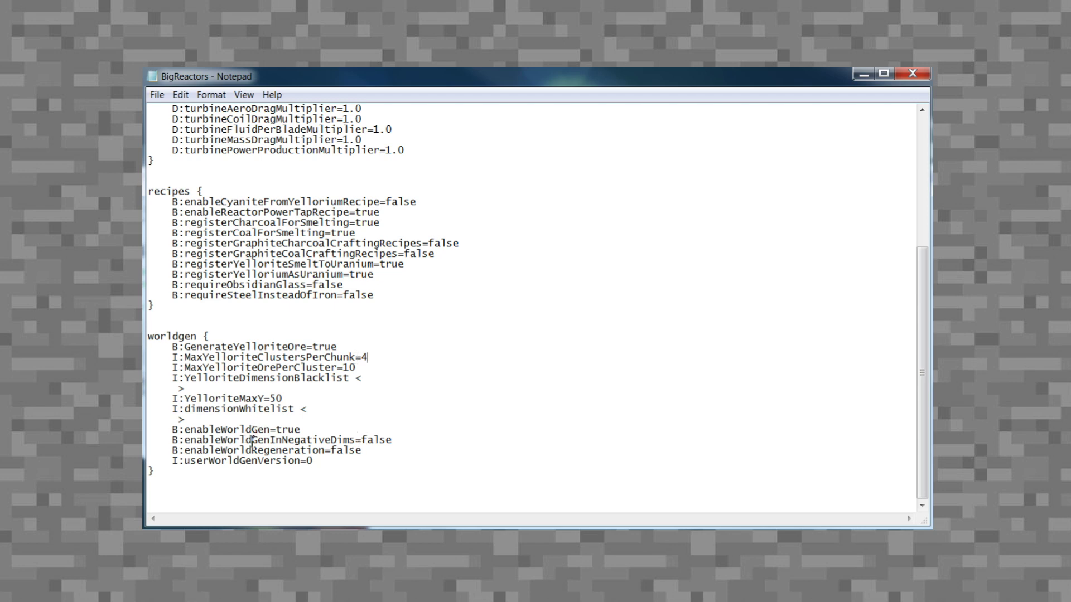
pyautogui.click(314, 432)
pyautogui.press('BackSpace')
pyautogui.press('BackSpace')
pyautogui.press('BackSpace')
pyautogui.write('fase')
pyautogui.write('se')
pyautogui.scroll(5, 425, 296)
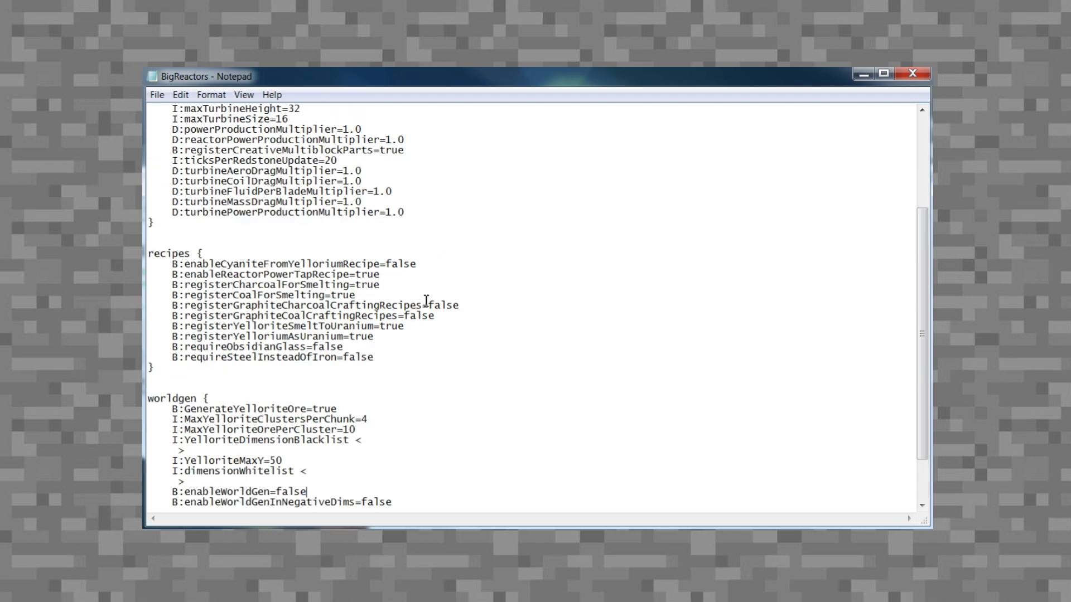
pyautogui.scroll(2, 427, 294)
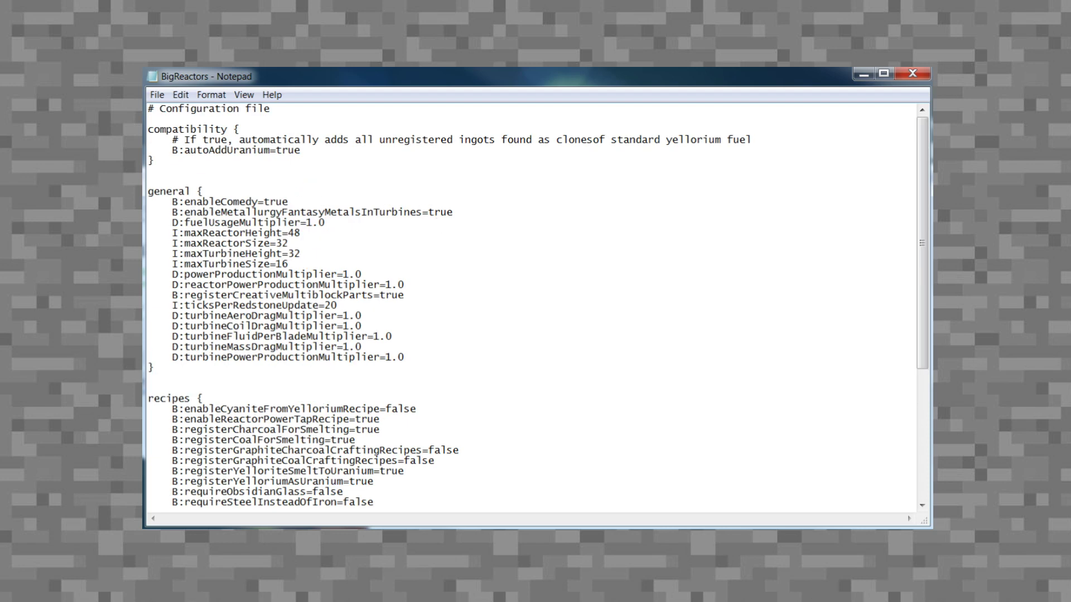
# Erase 'true' from enableCyaniteFromYelloriumRecipe and begin typing 'false' in its place.
pyautogui.press('BackSpace')
pyautogui.press('BackSpace')
pyautogui.press('BackSpace')
pyautogui.press('BackSpace')
pyautogui.press('BackSpace')
pyautogui.write('true')
pyautogui.scroll(-2, 334, 255)
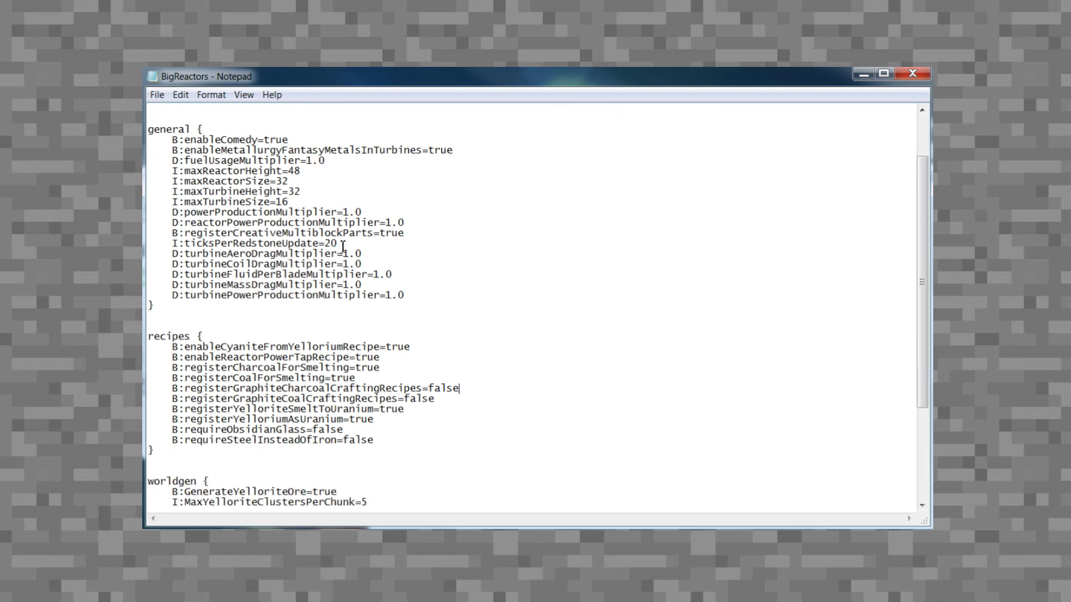
pyautogui.scroll(-1, 343, 246)
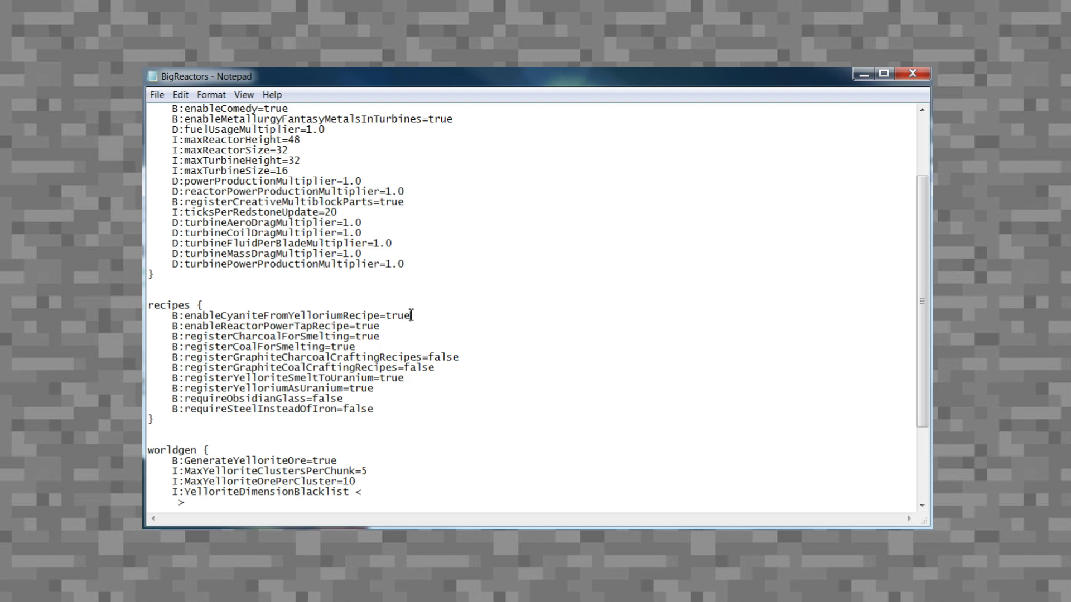
pyautogui.press('BackSpace')
pyautogui.press('BackSpace')
pyautogui.press('BackSpace')
pyautogui.write('fals')
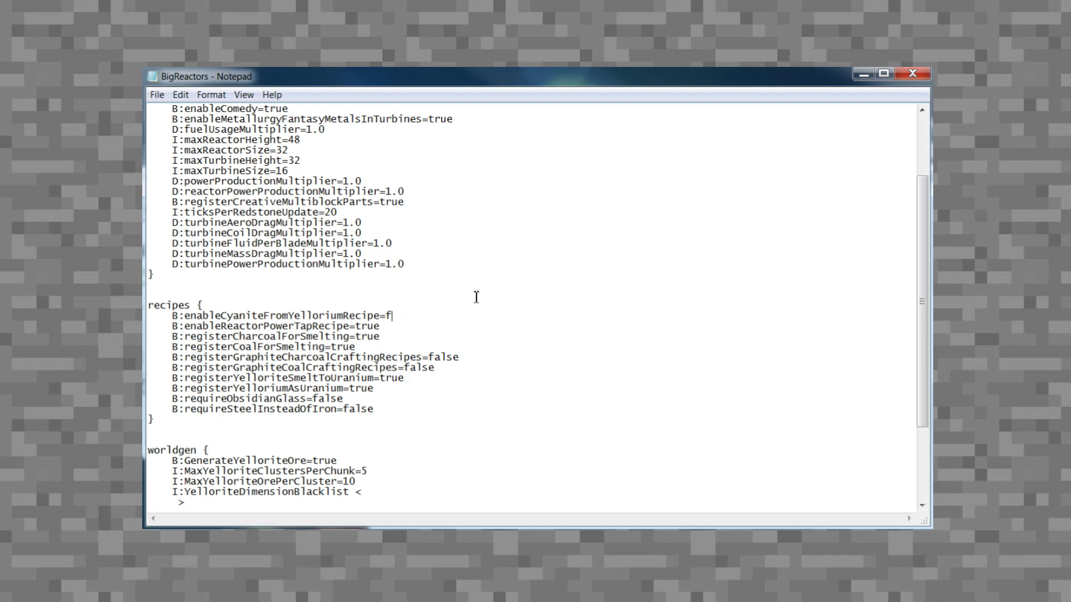